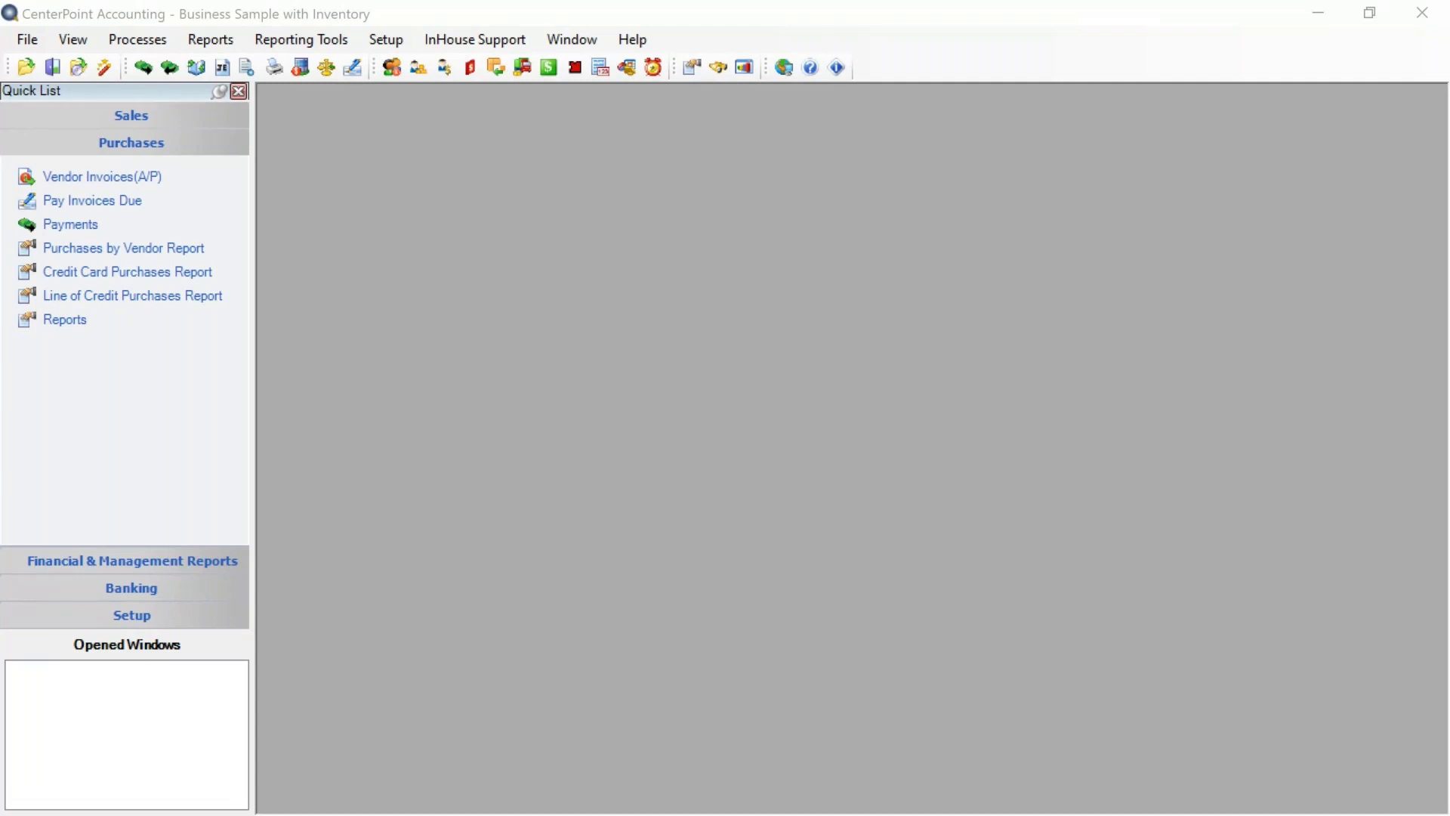
Open the Sales Orders (Edit / Fill / Invoice) list
click(125, 44)
mouse_move(173, 97)
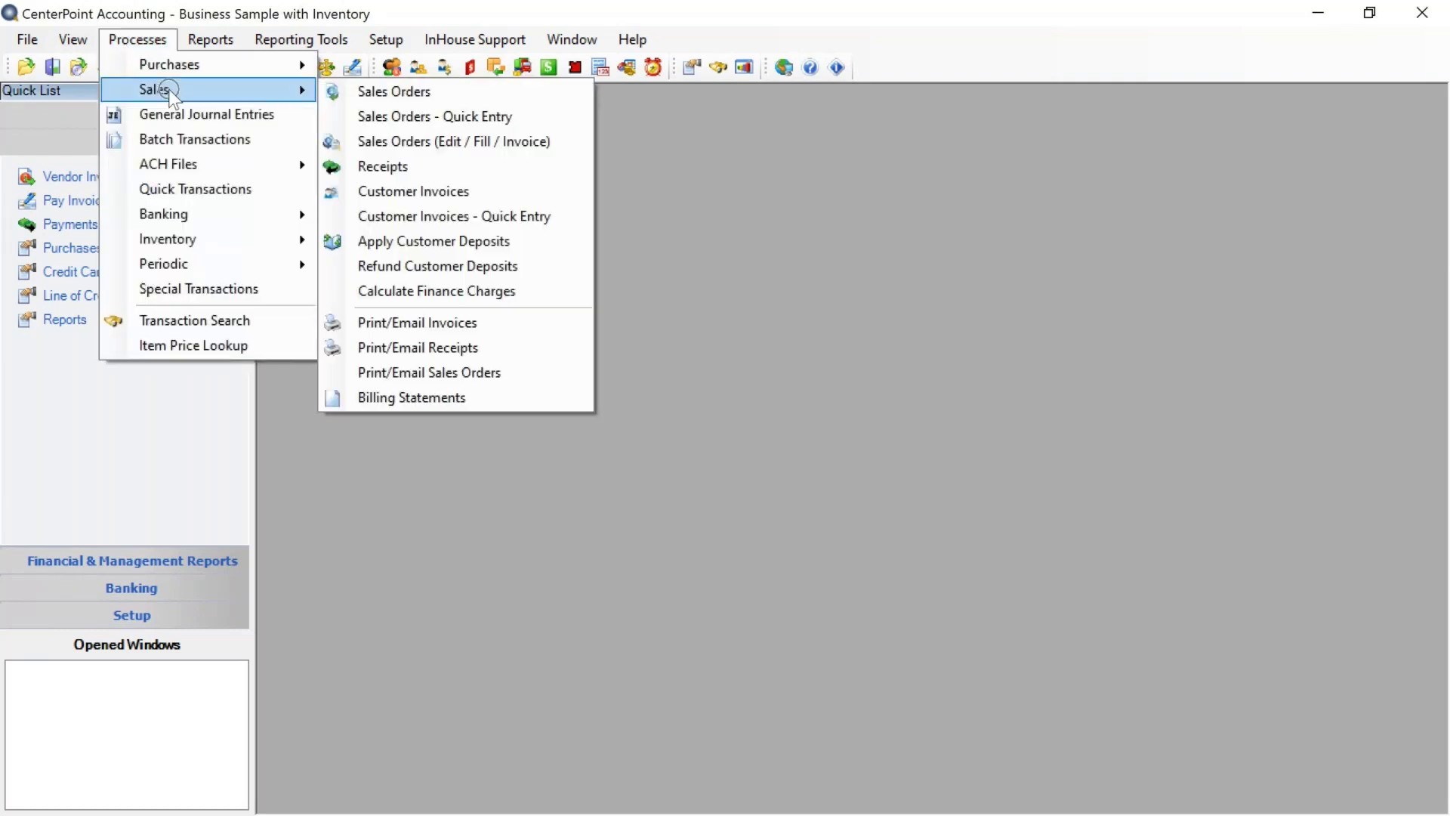
click(482, 141)
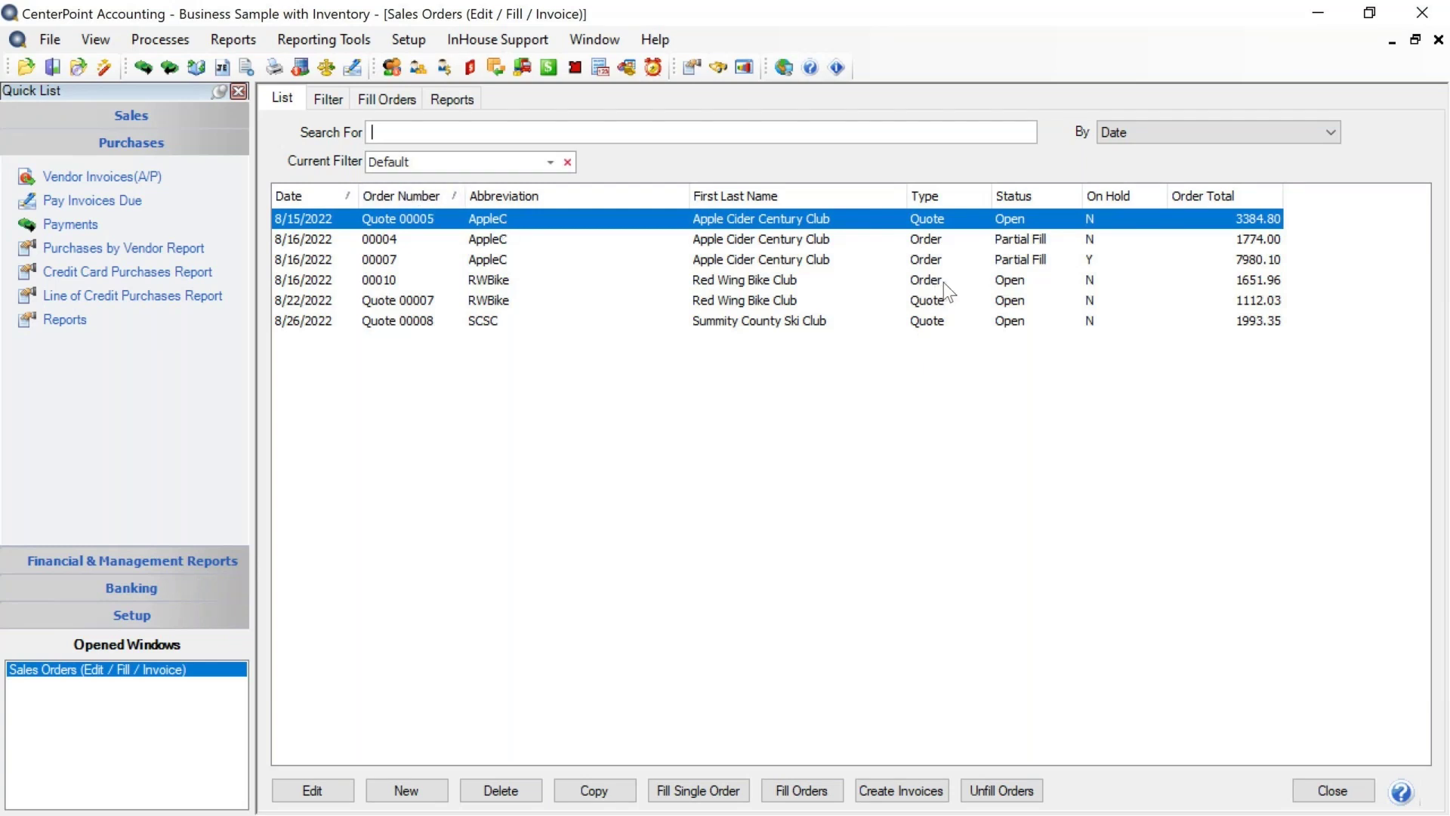
Examine the status criteria of the sales order list's default filter, and return to the list
click(327, 101)
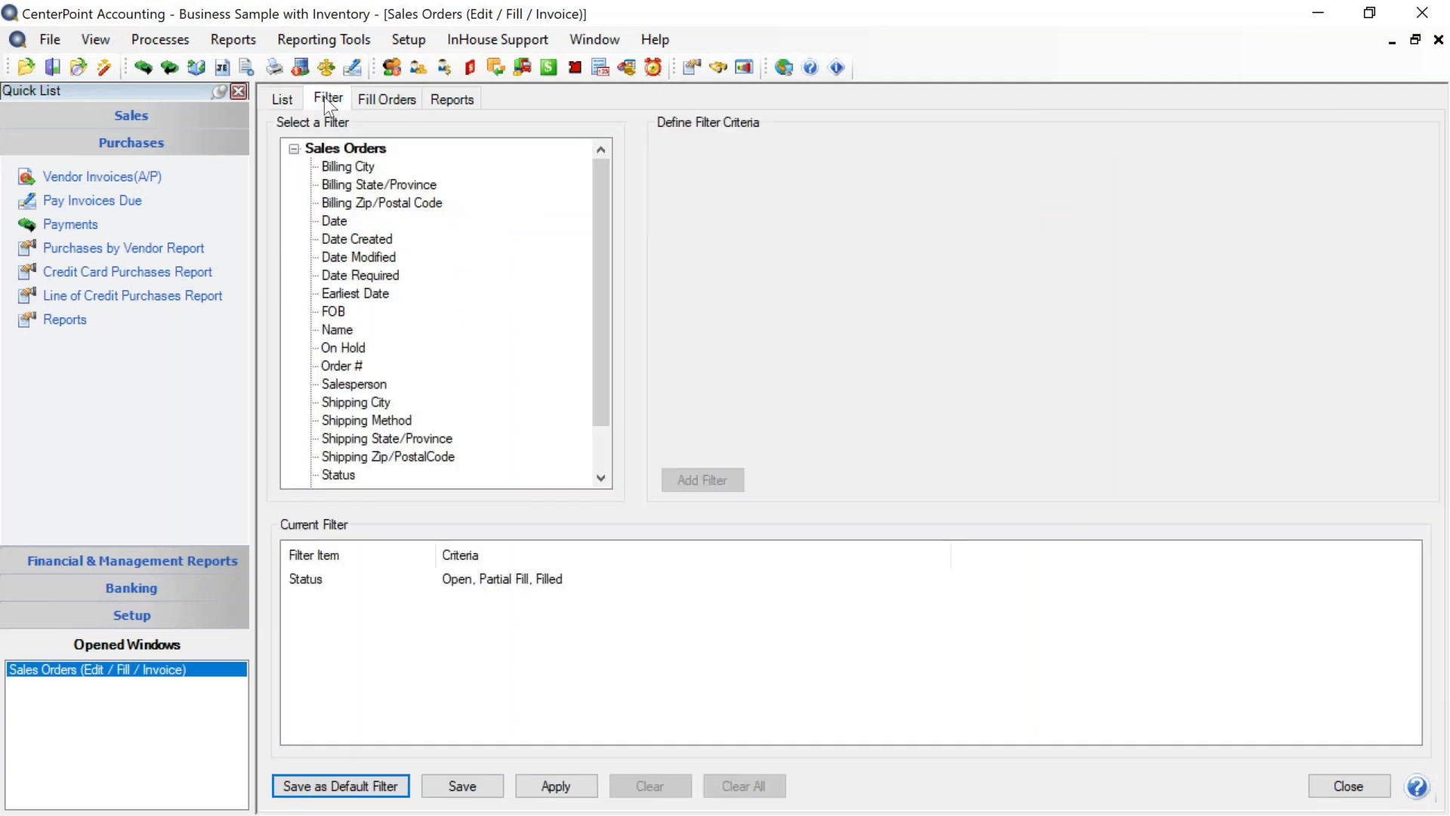
click(504, 576)
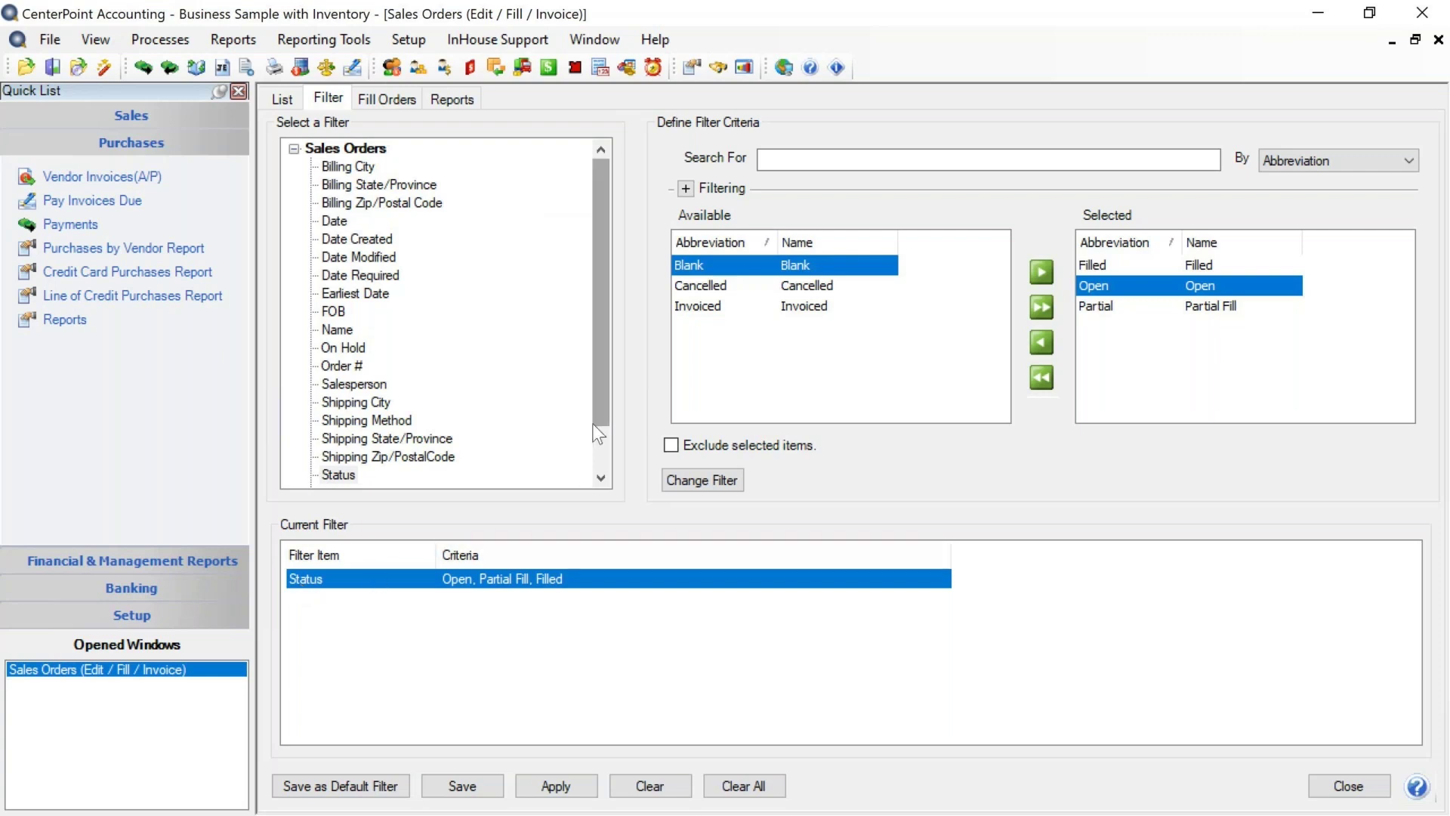
click(284, 100)
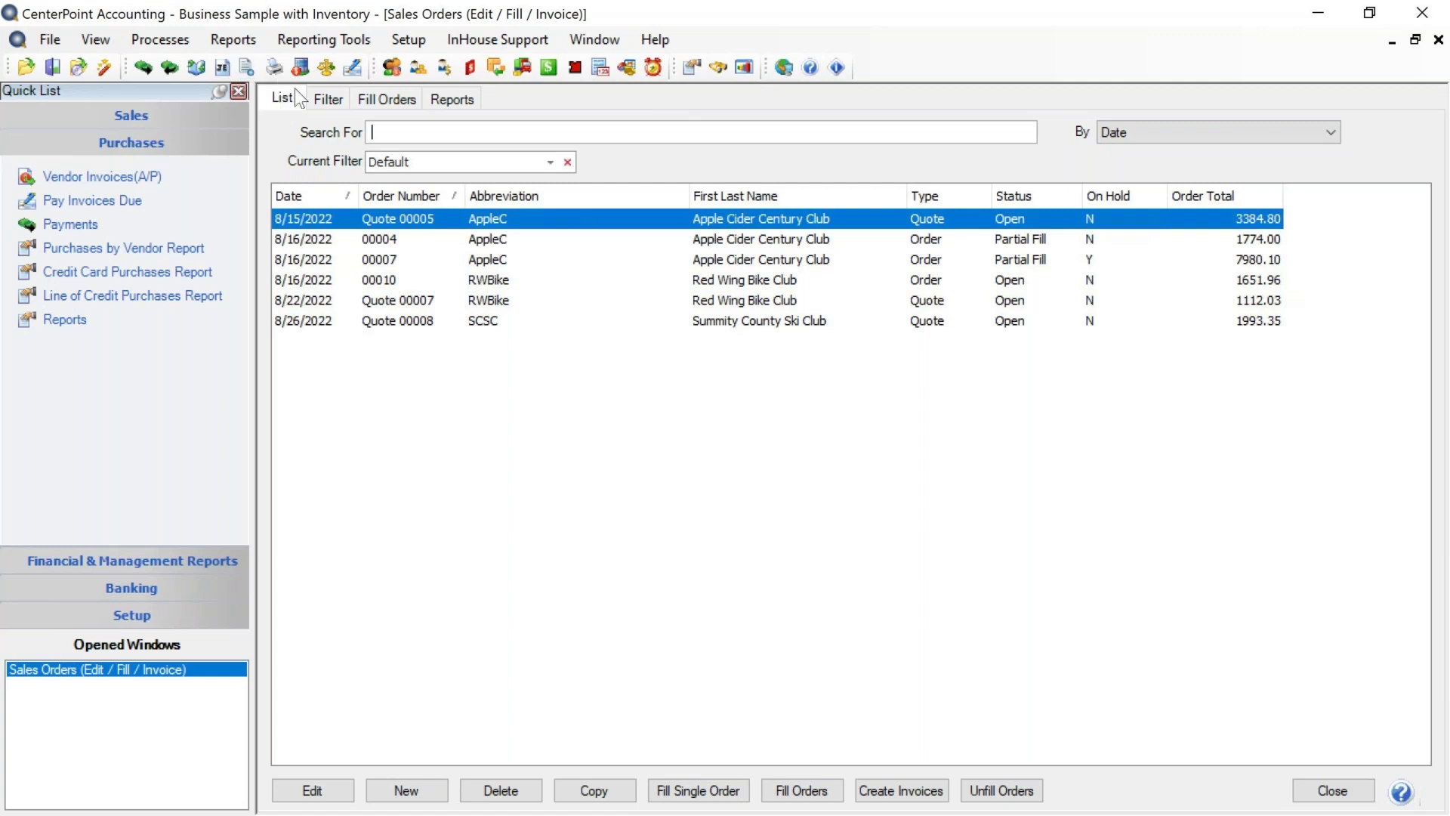
Apply the Quotes filter to the sales order list
click(551, 163)
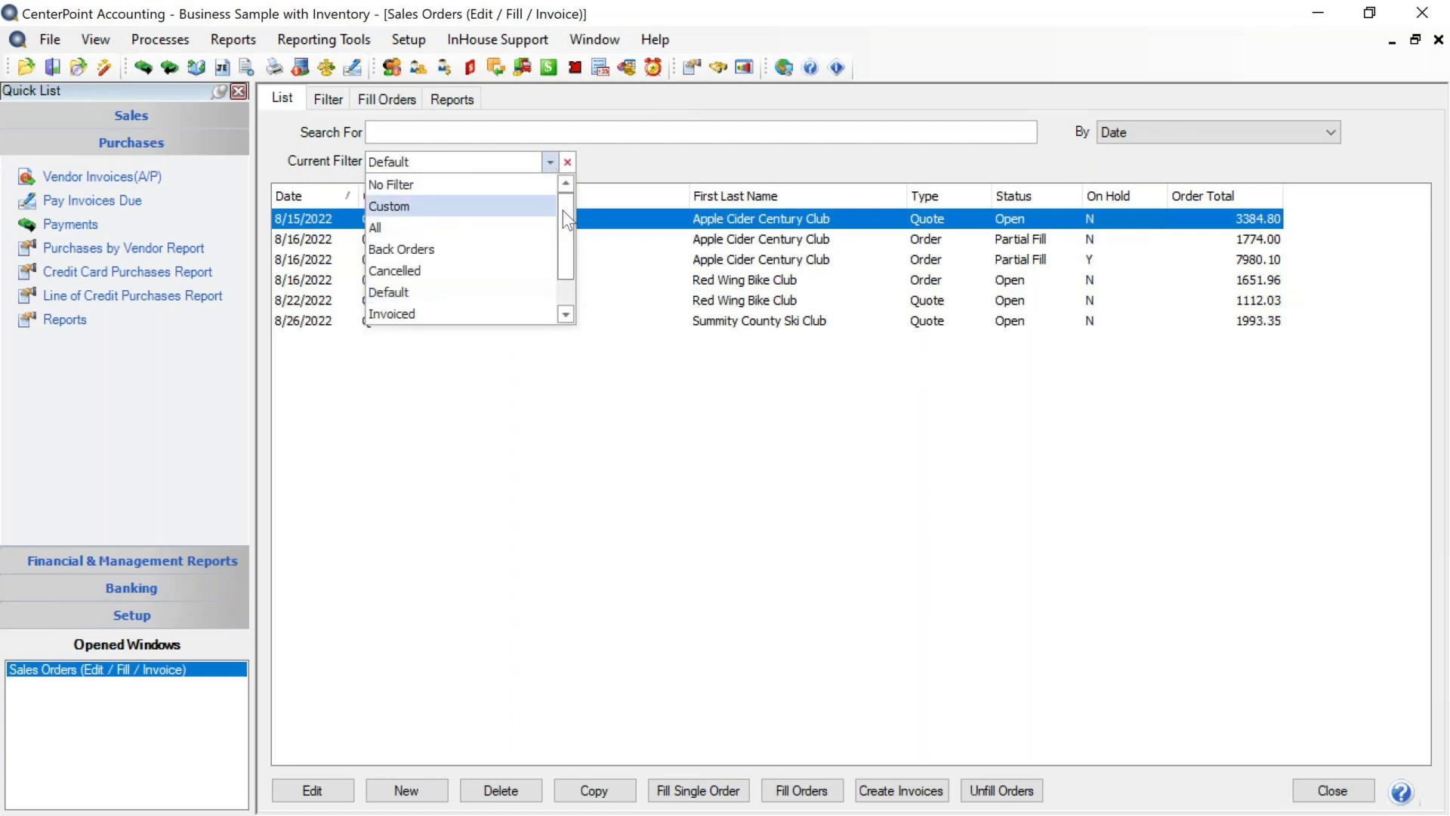
drag(563, 210, 561, 252)
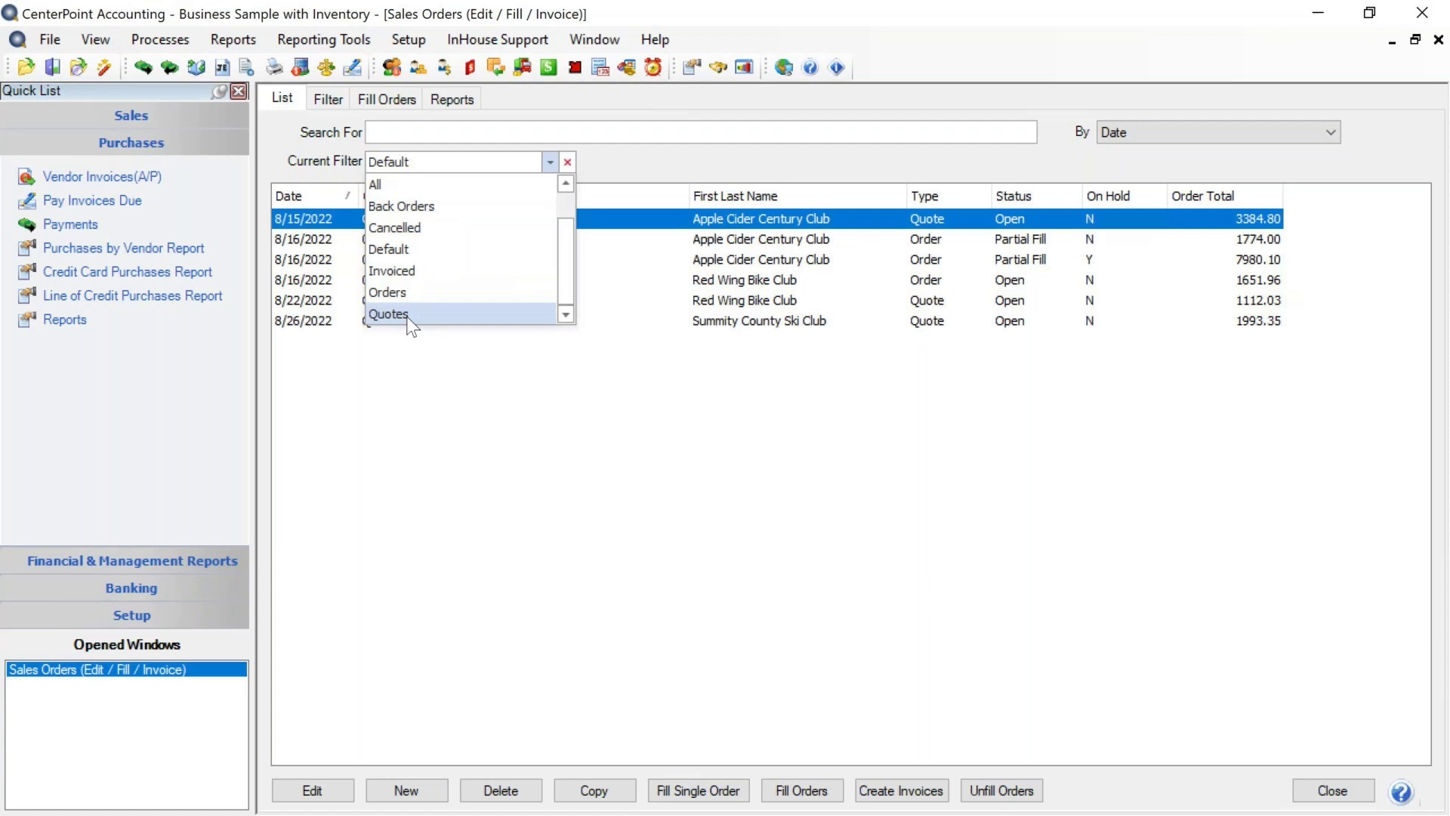
click(483, 420)
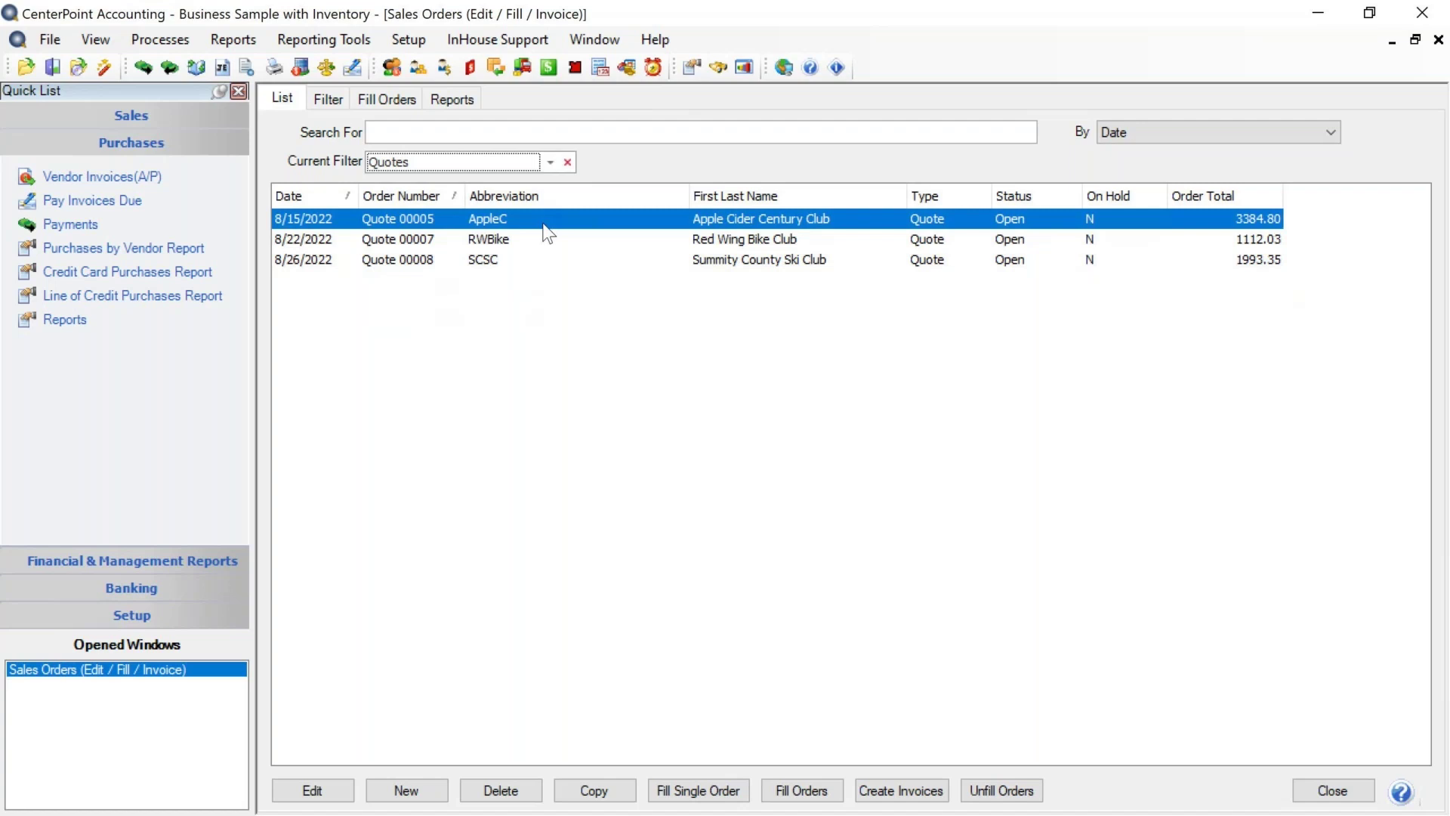
Copy the Apple Cider Century Club quote dated 8/15/2022 into a new sales order entry
click(603, 793)
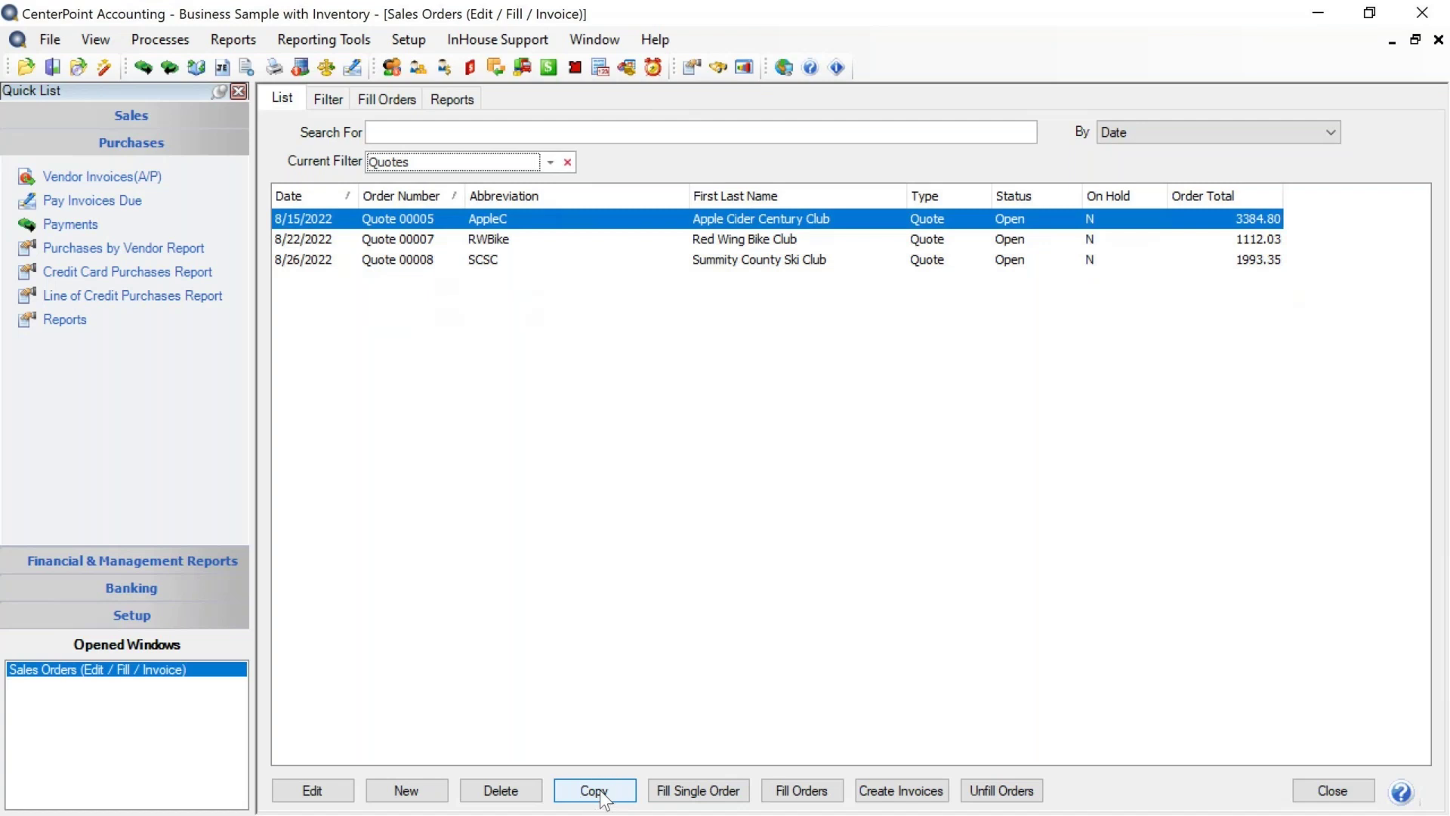
click(602, 793)
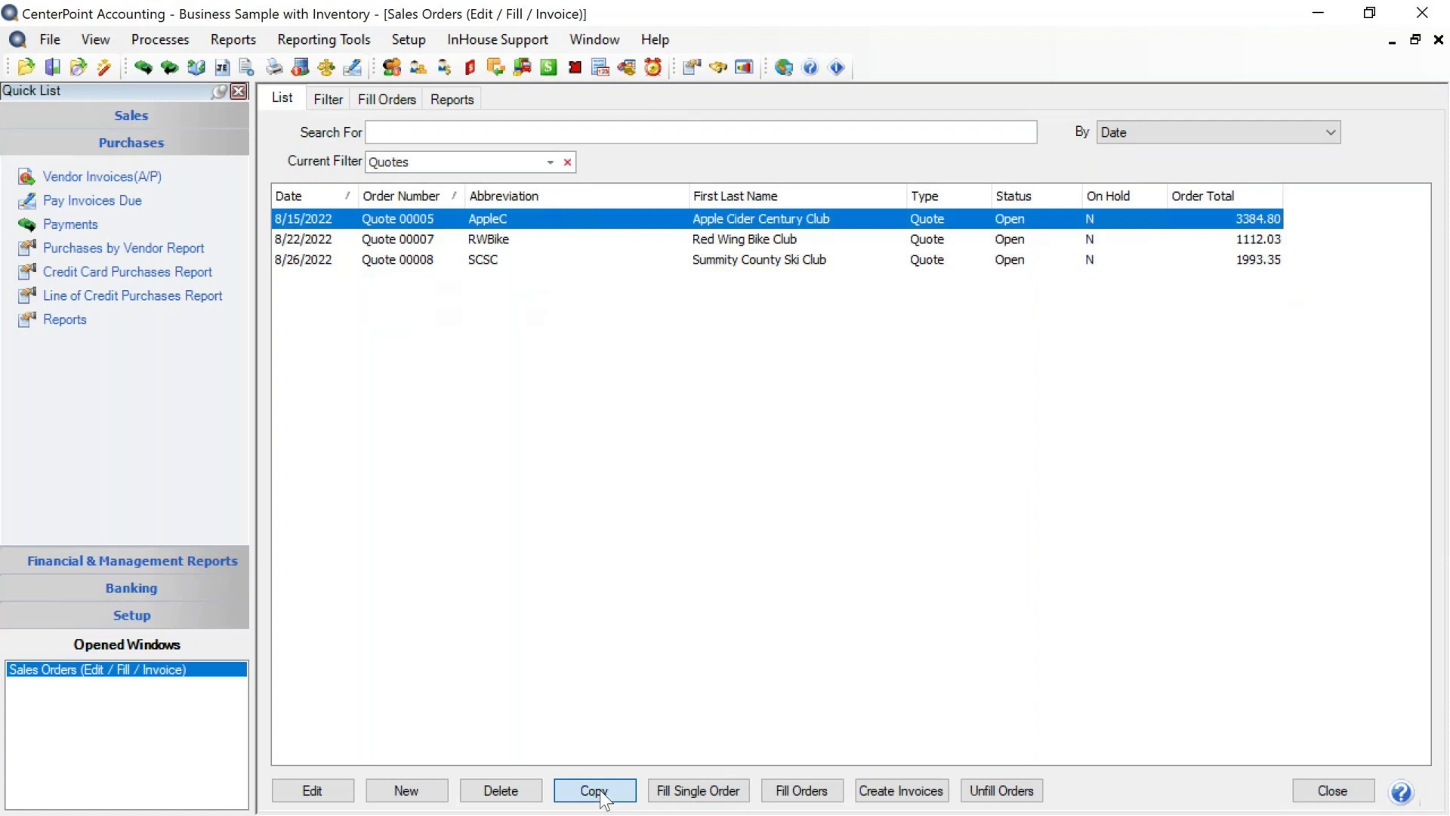
click(601, 792)
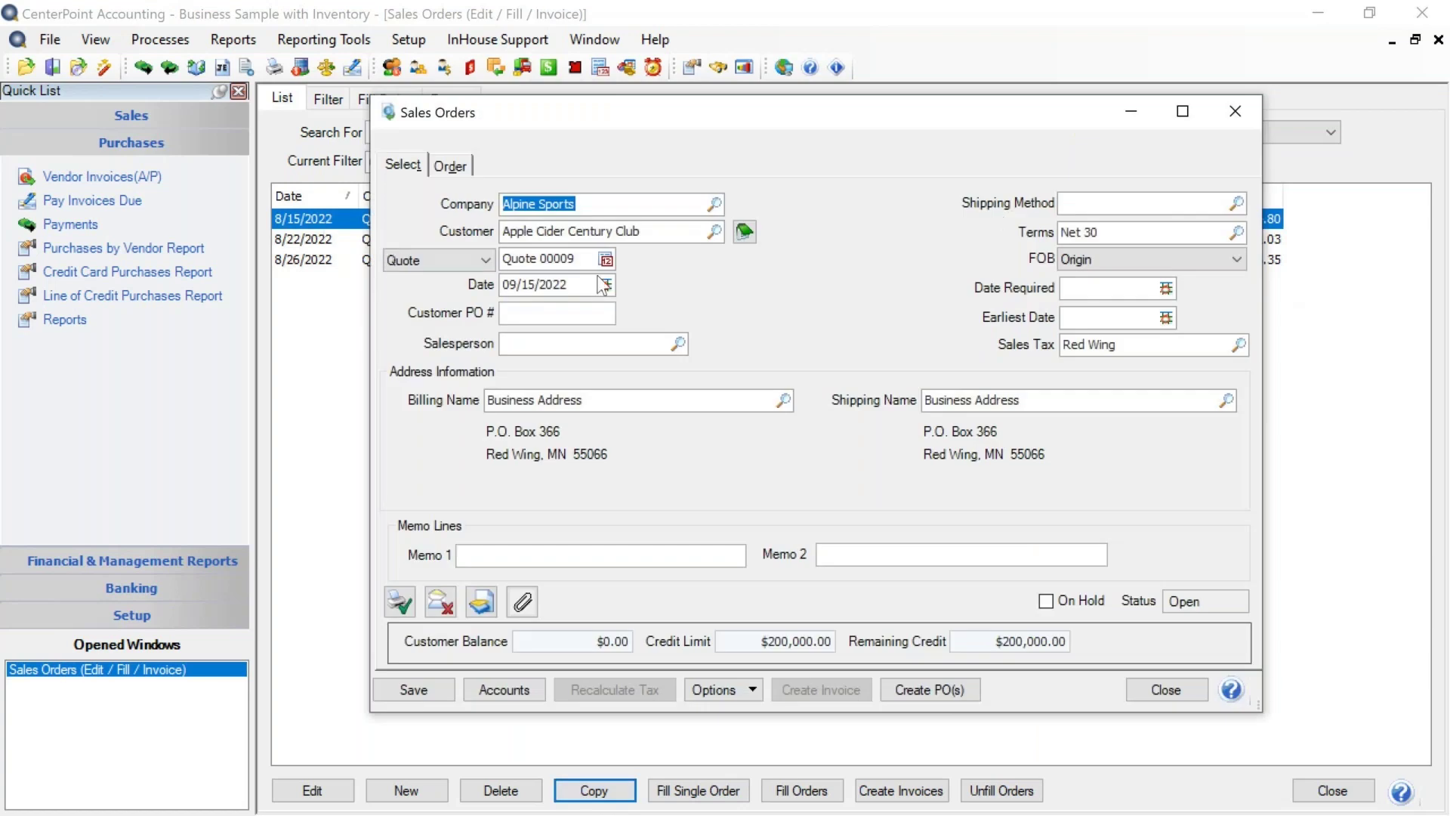
drag(581, 290, 477, 300)
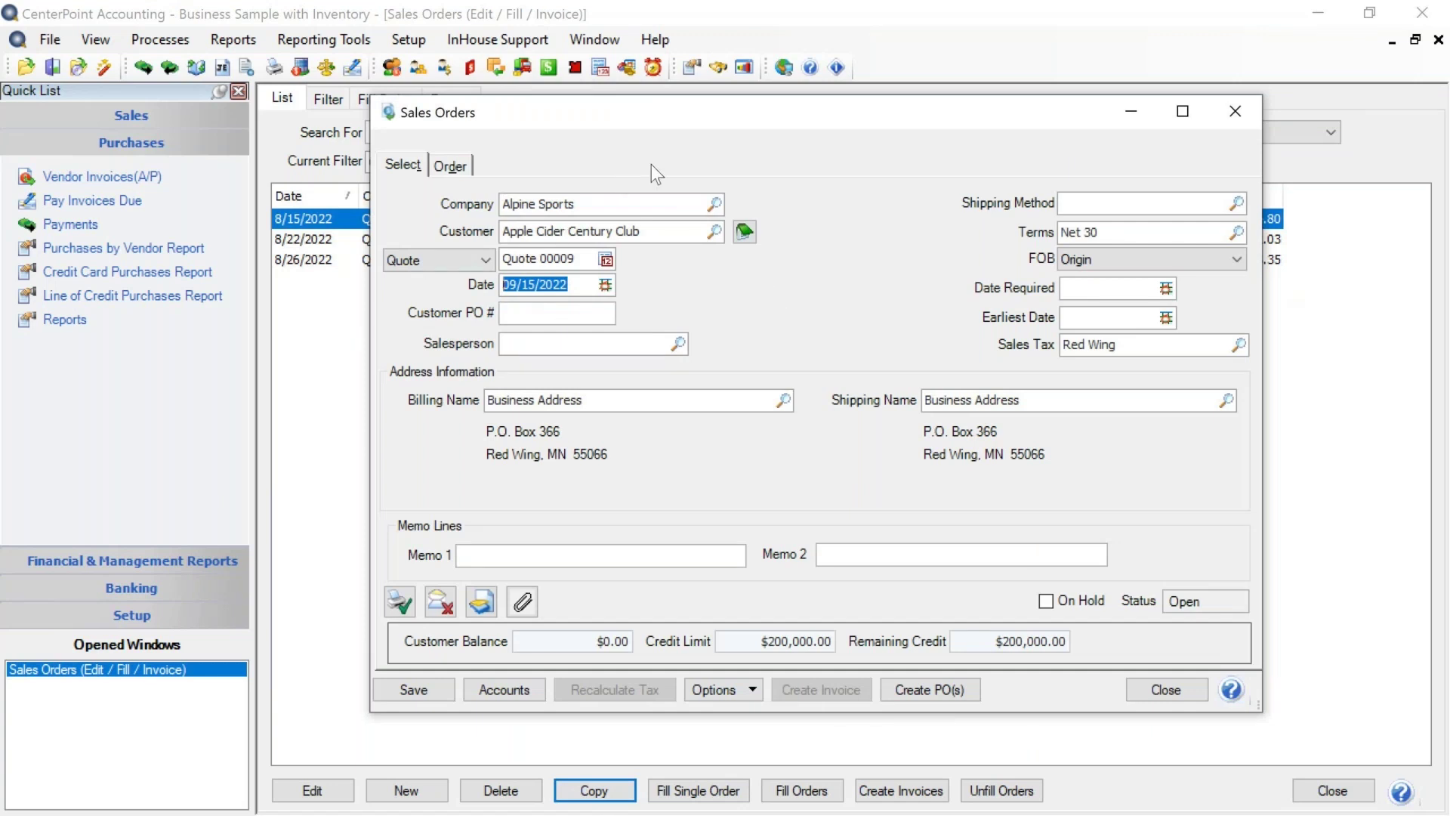
Change the copied quote's type to Order and number it from the Sales Orders Number sequence
click(487, 258)
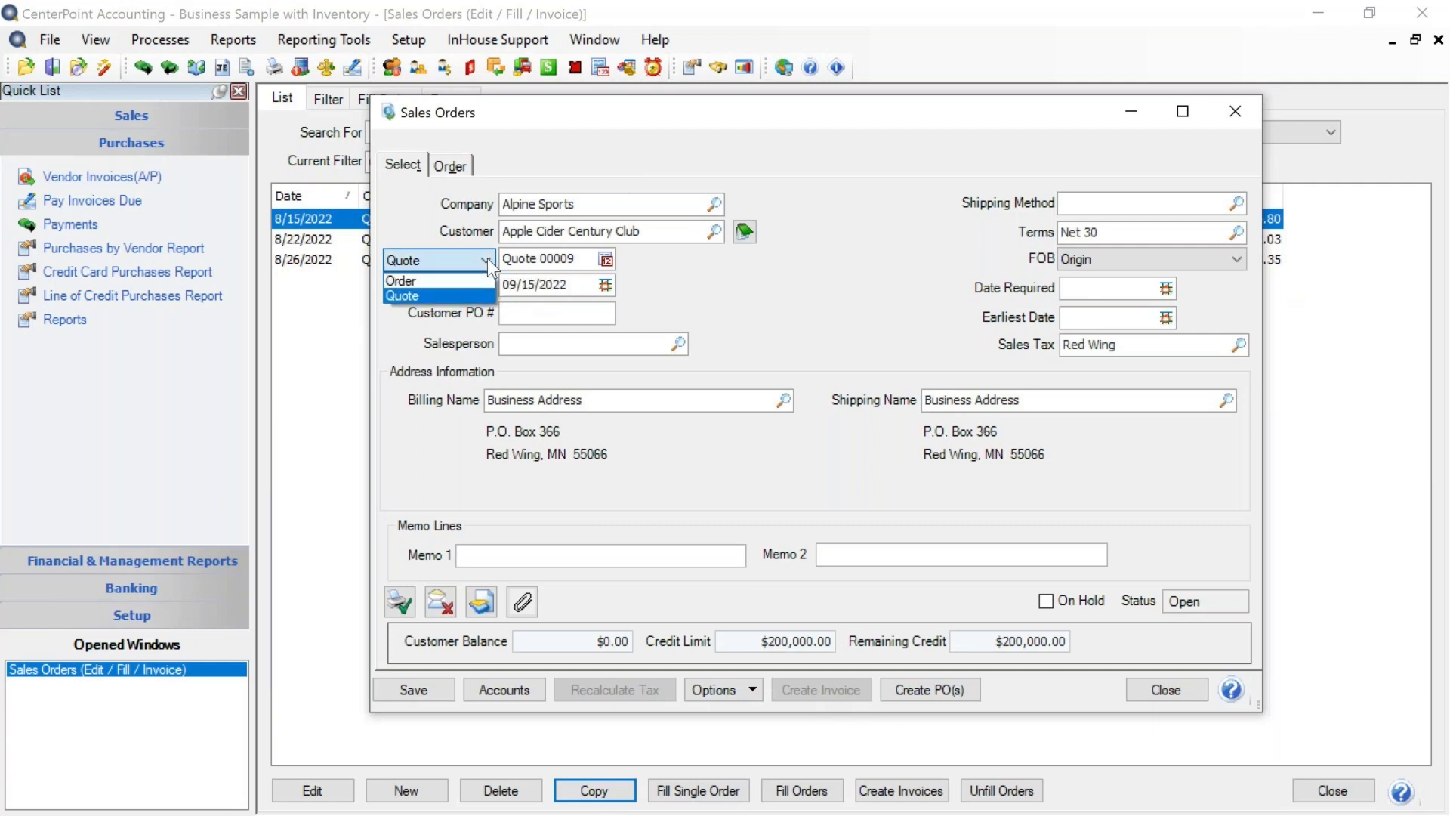
click(425, 280)
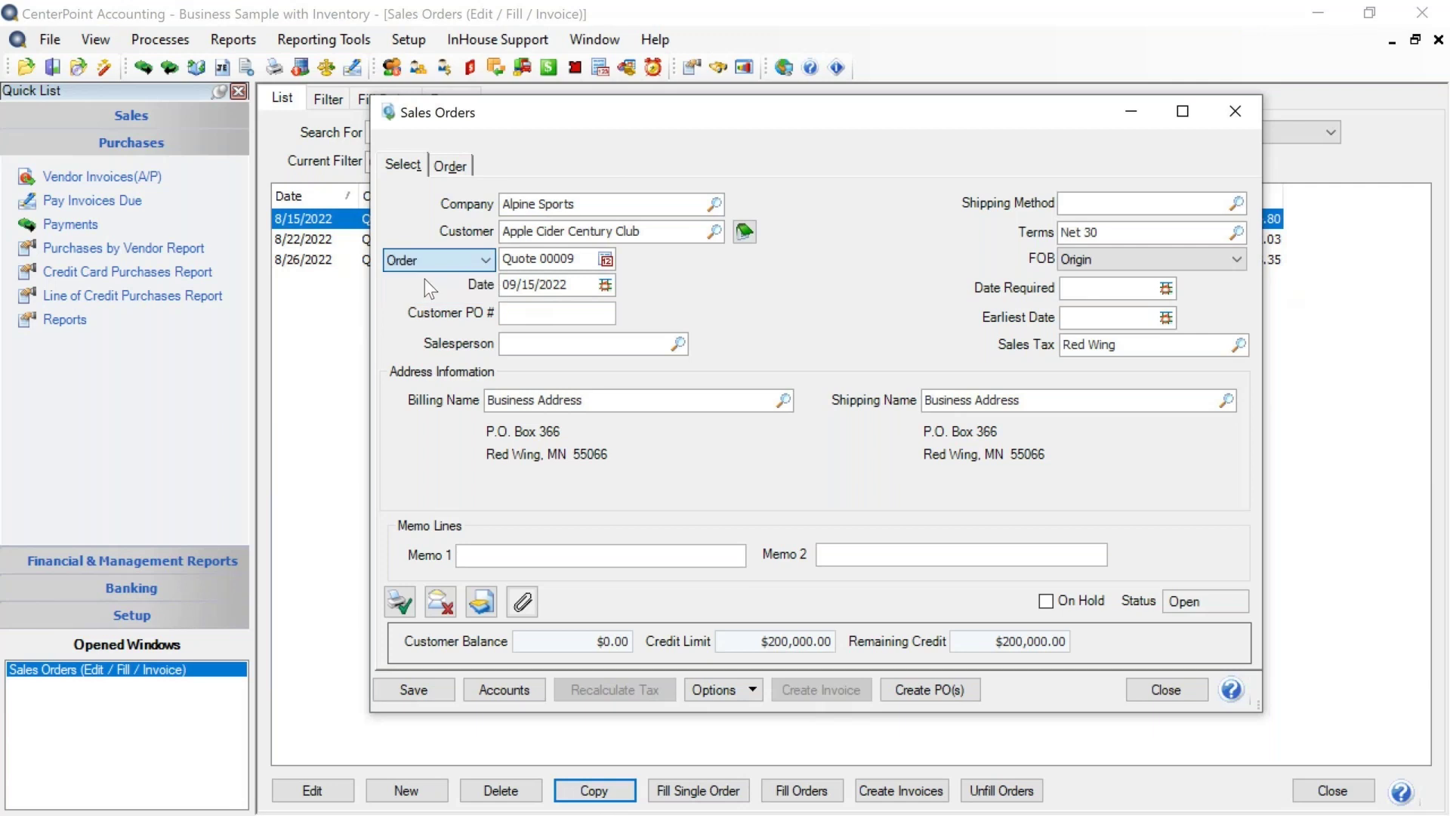
click(606, 260)
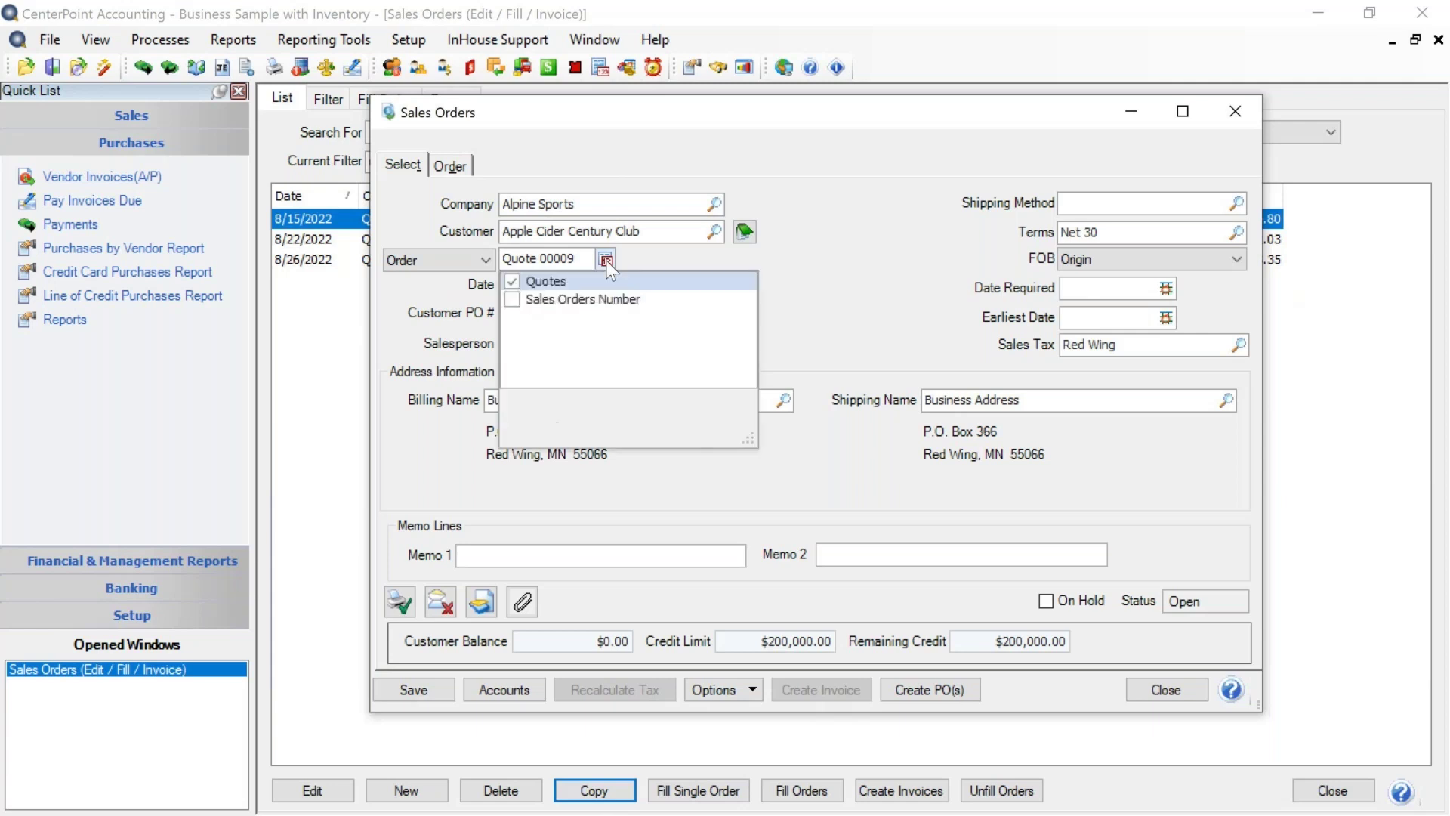
click(513, 300)
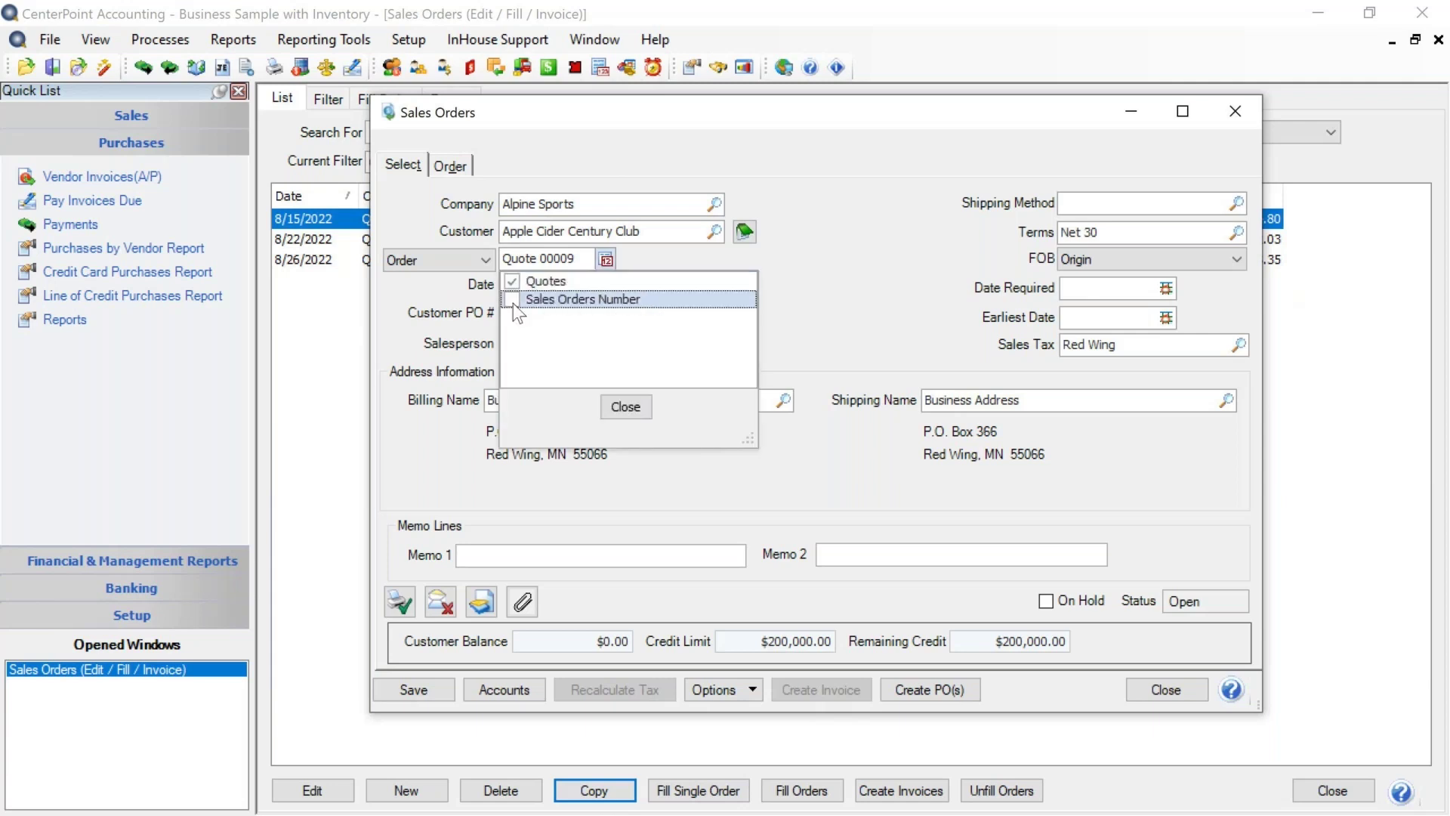
click(642, 409)
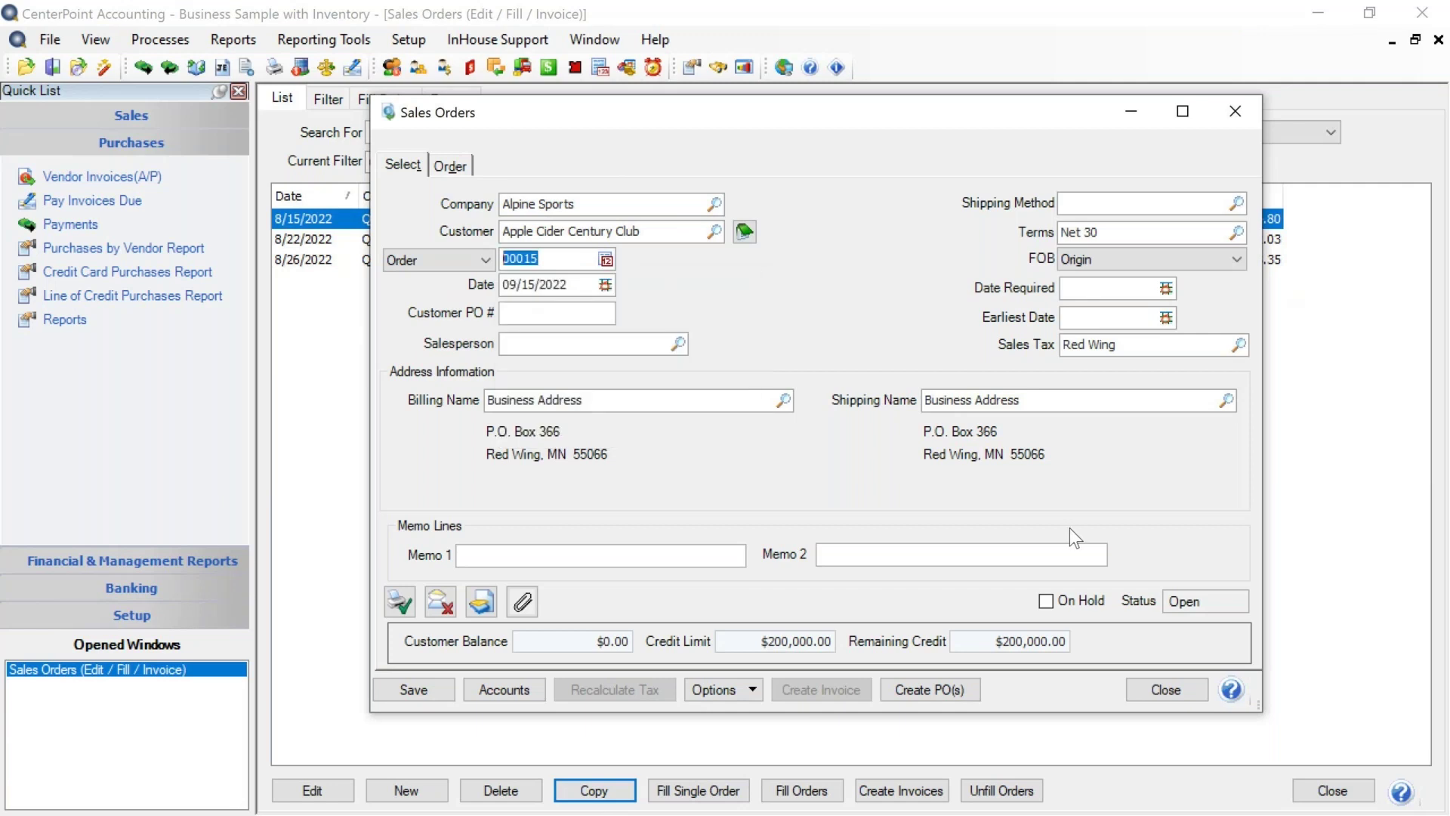
Review and accept the order's print settings with the Order - Product with Backorder and Packing Slip forms
click(401, 608)
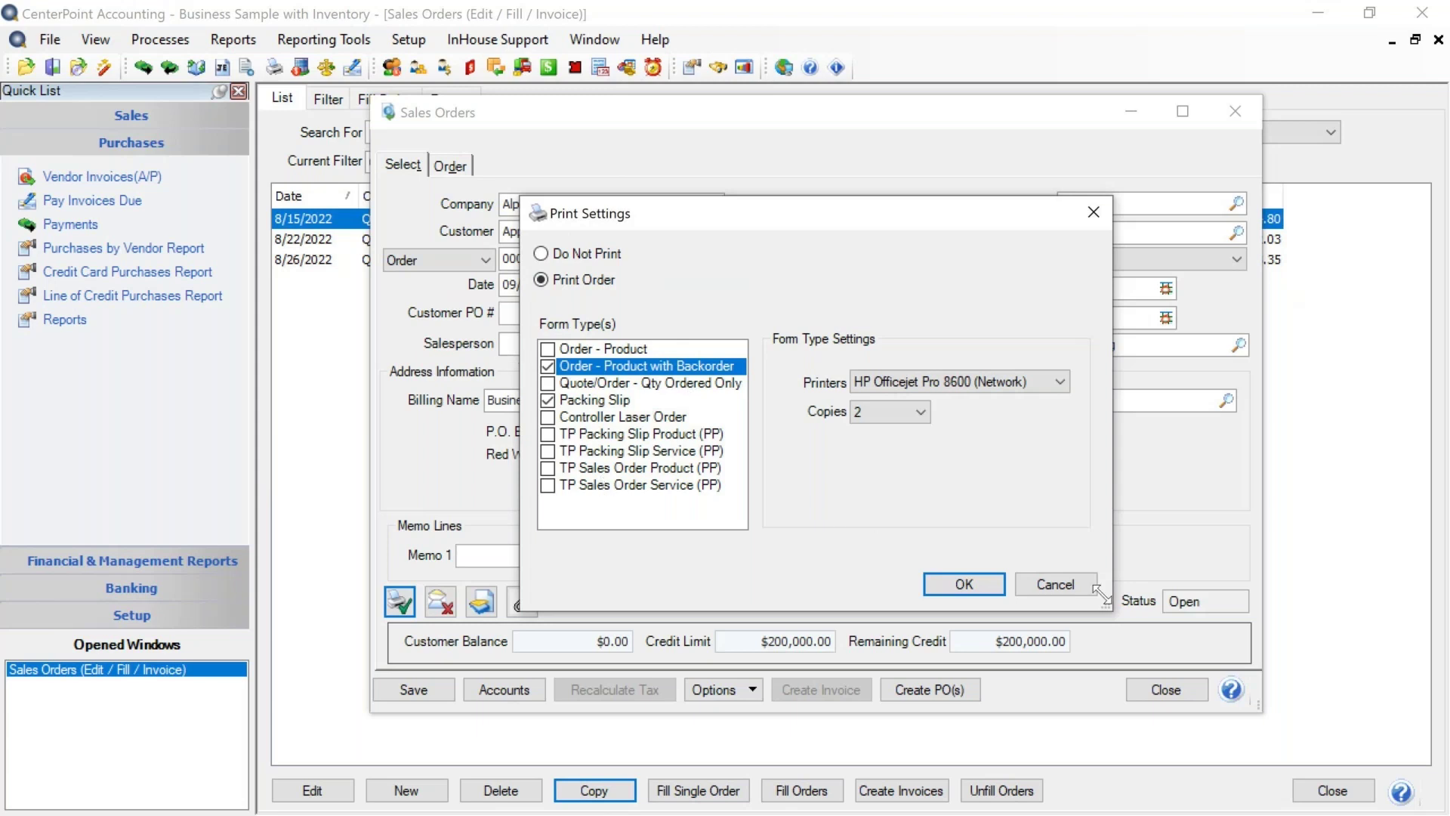
click(961, 586)
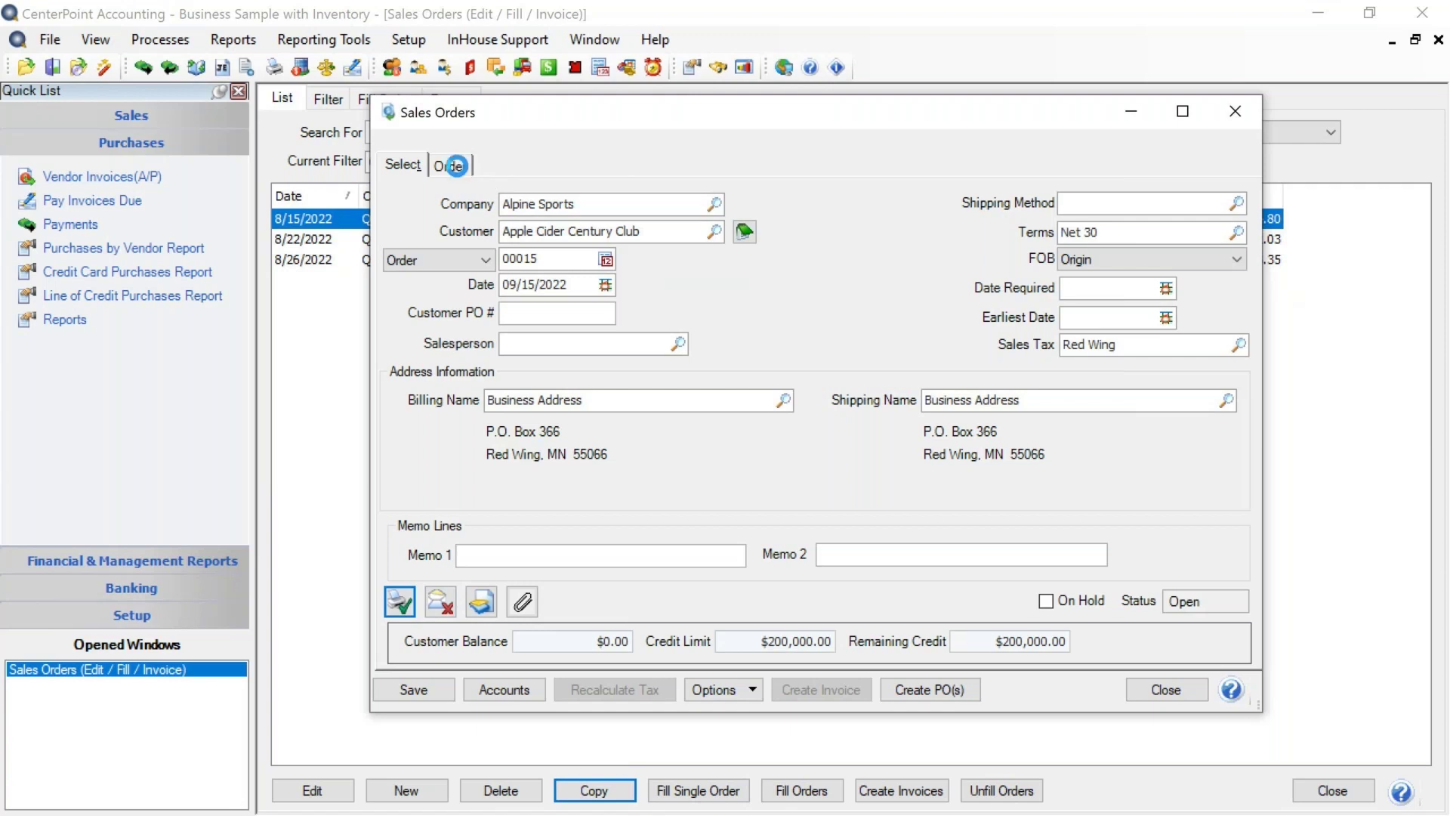
Set the Premium Bike Package's ordered quantity to 7 and save the order without printing its packing slip
click(455, 165)
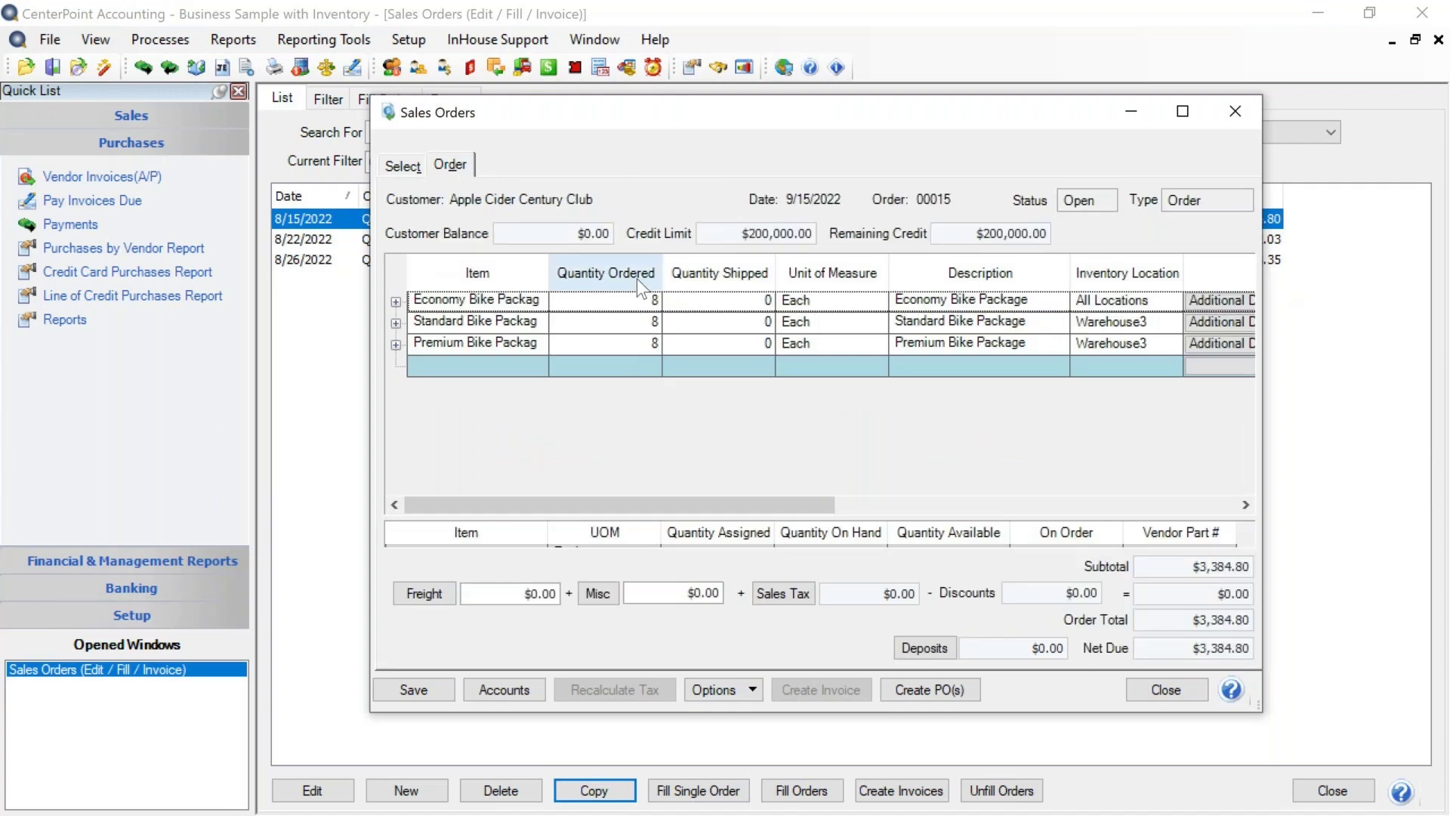
click(633, 346)
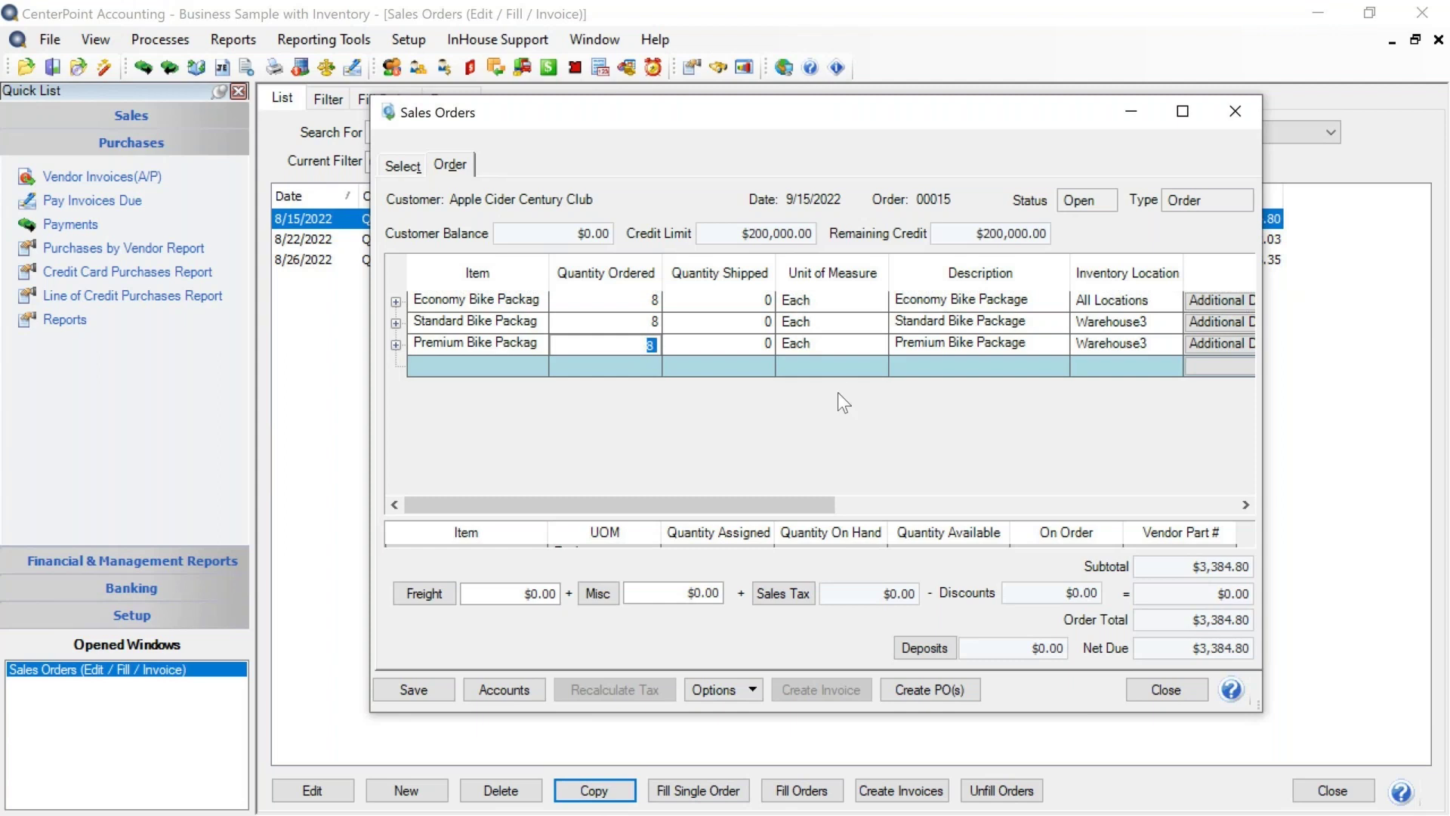
text(7)
key(Tab)
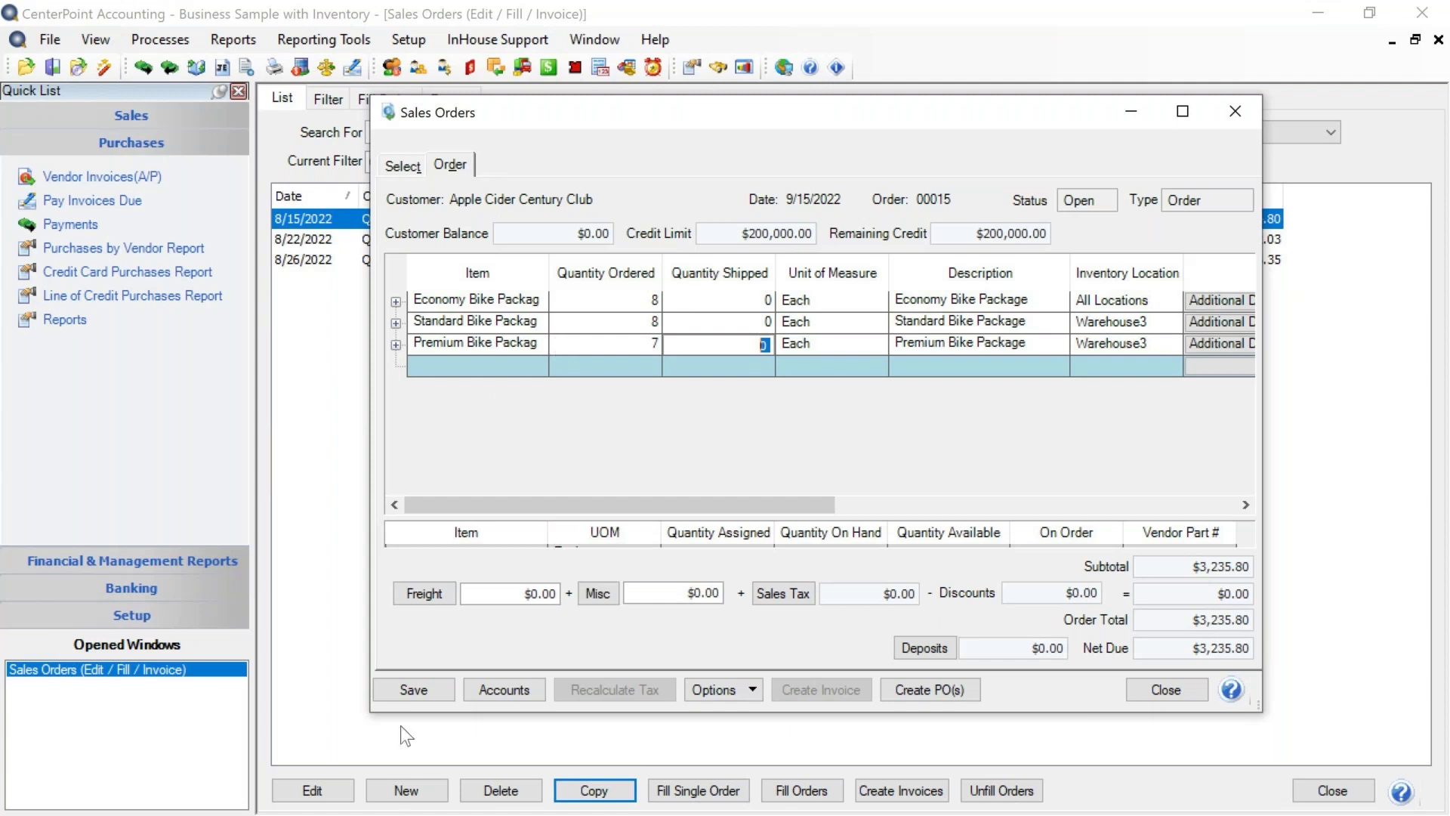
click(413, 689)
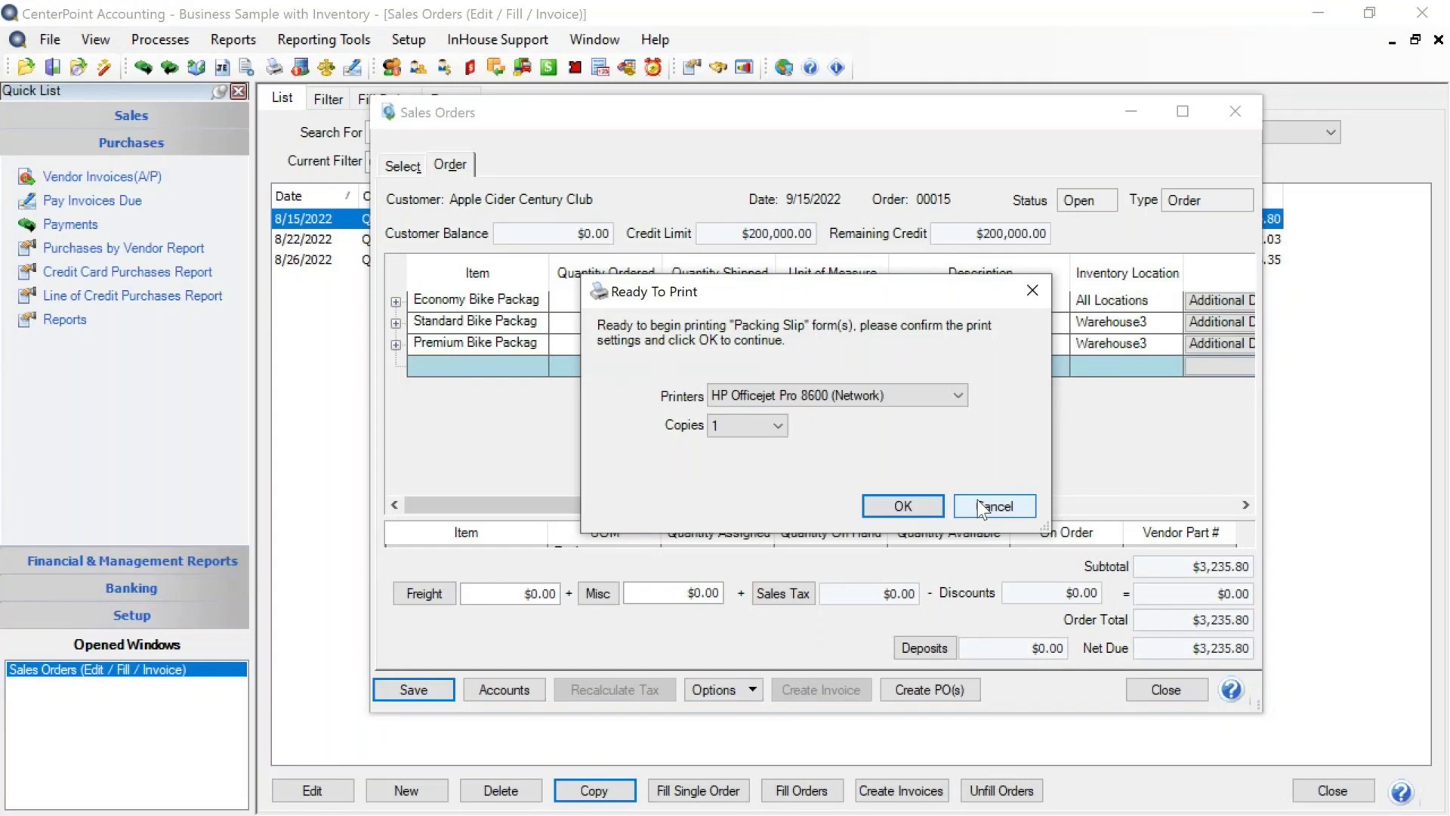
click(979, 502)
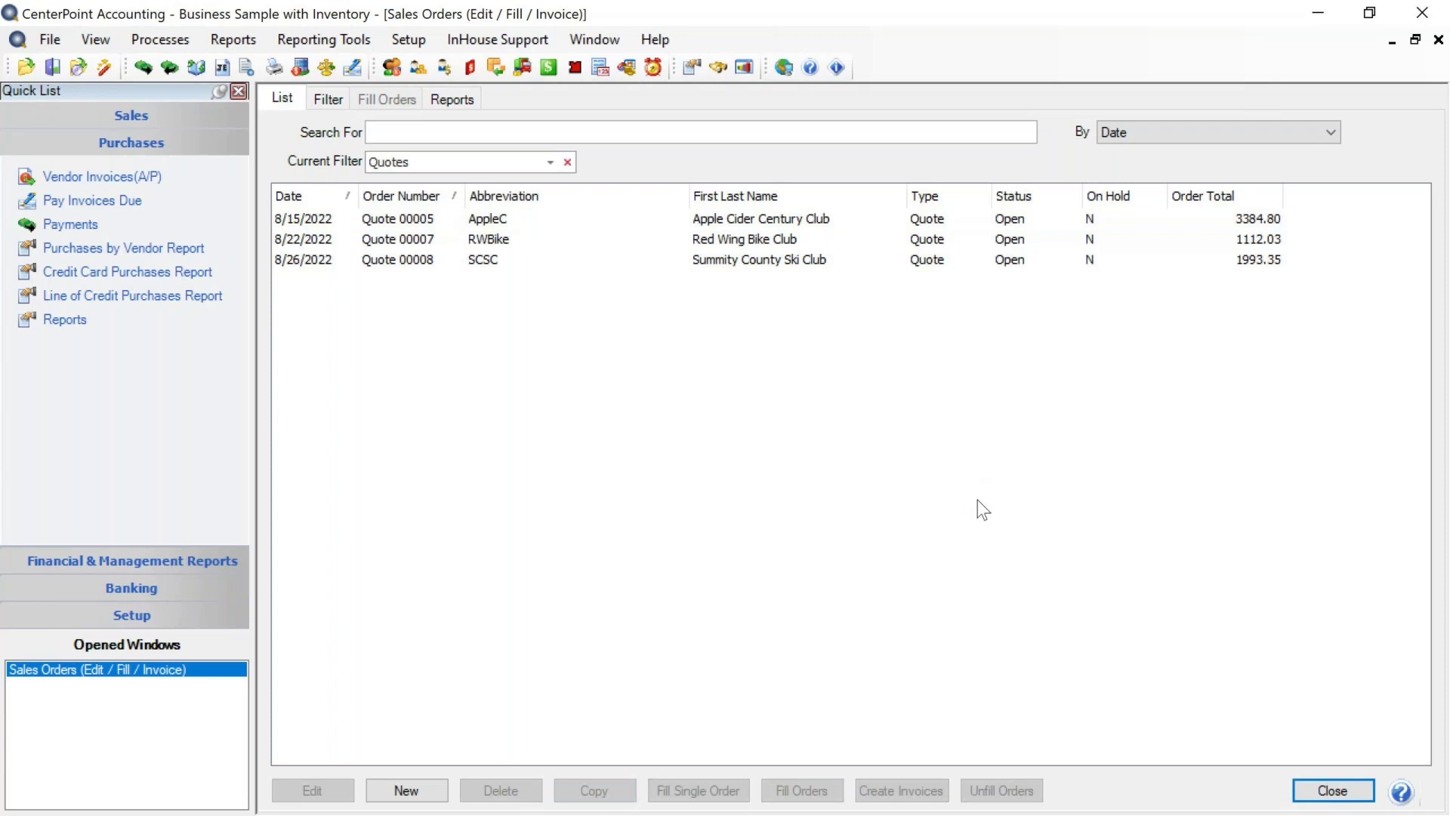
Switch the list to the Default filter and check the new 9/15/2022 order against the original Apple Cider Century Club quote
click(497, 217)
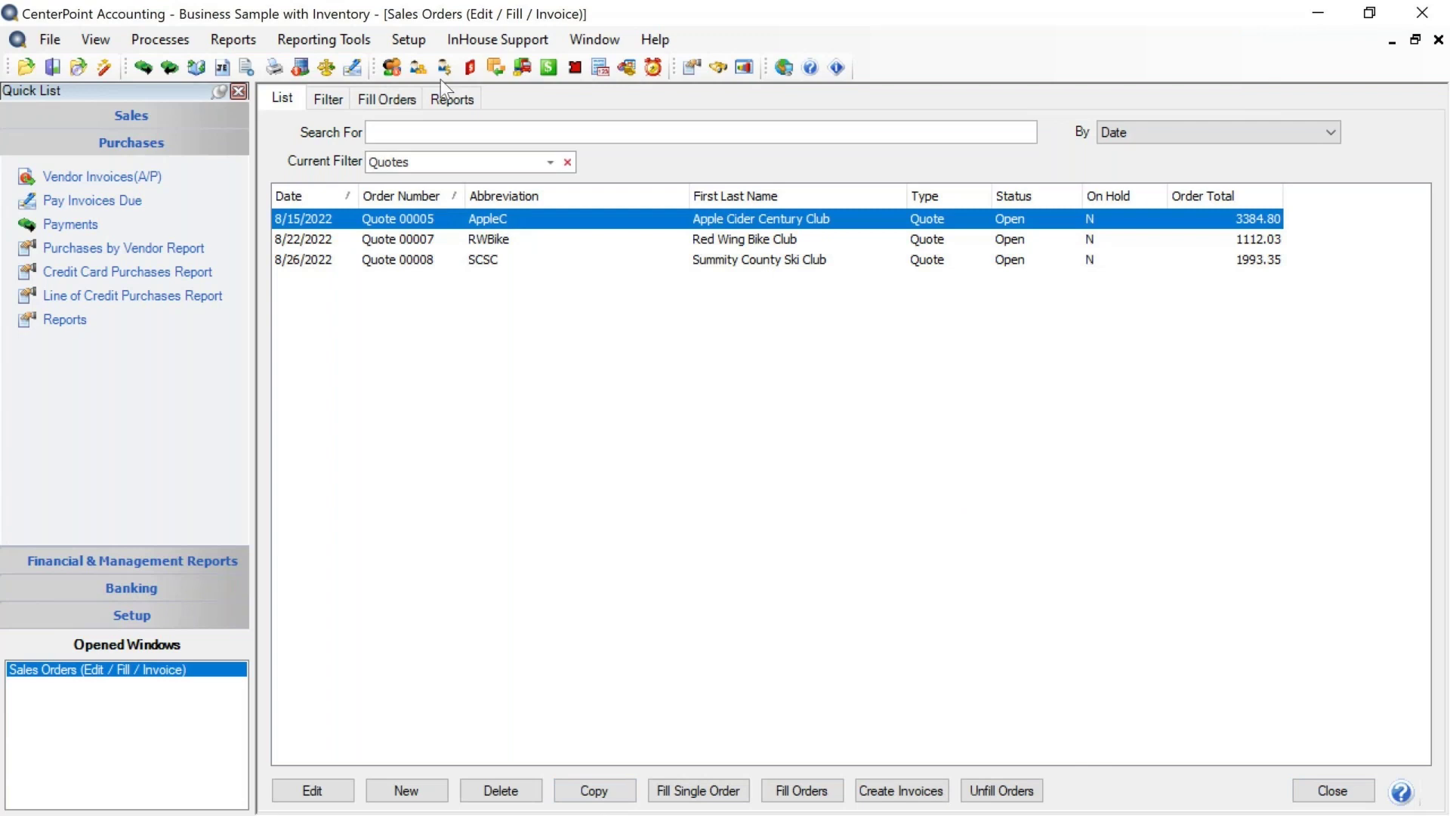
click(551, 162)
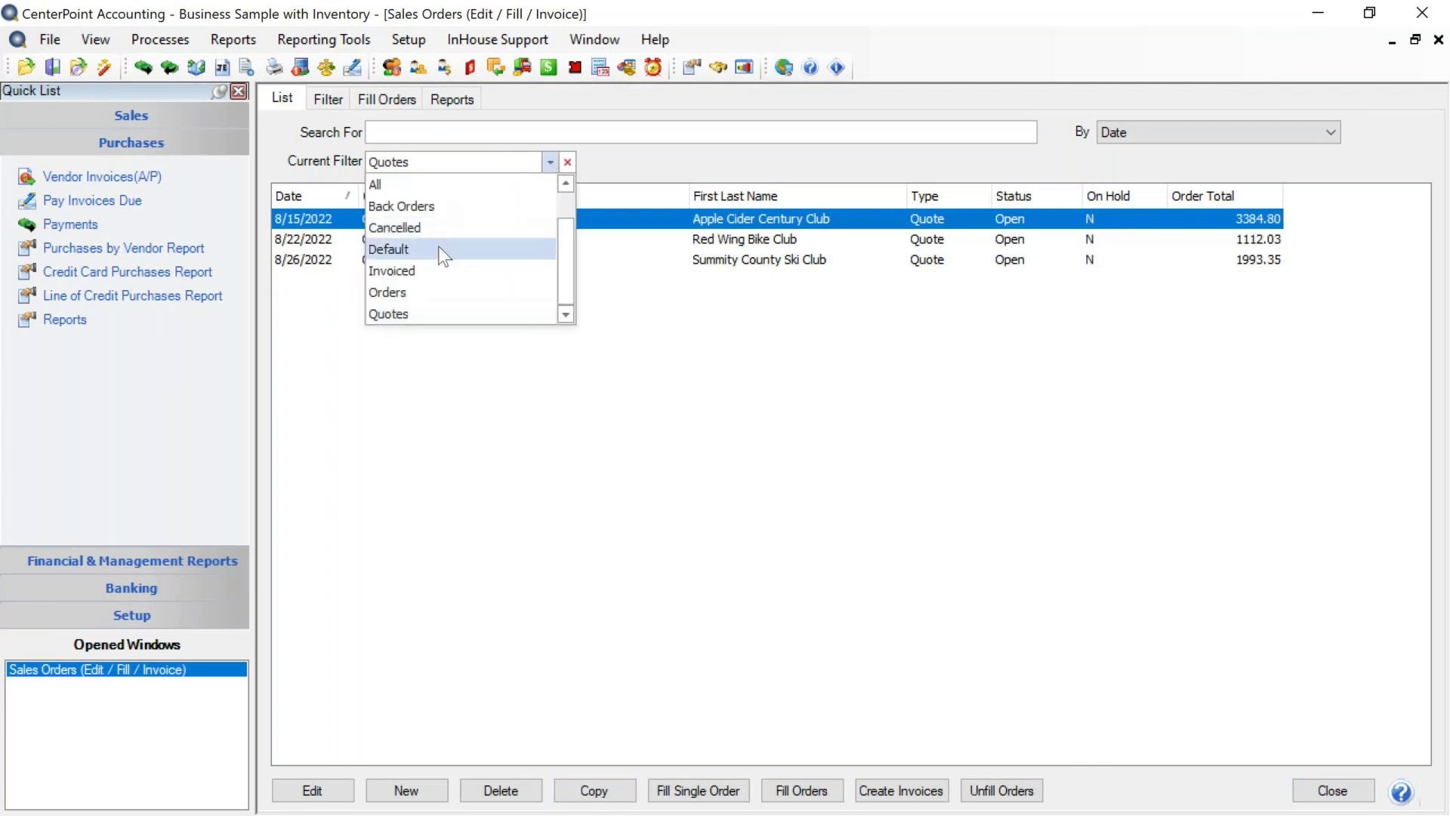
click(460, 315)
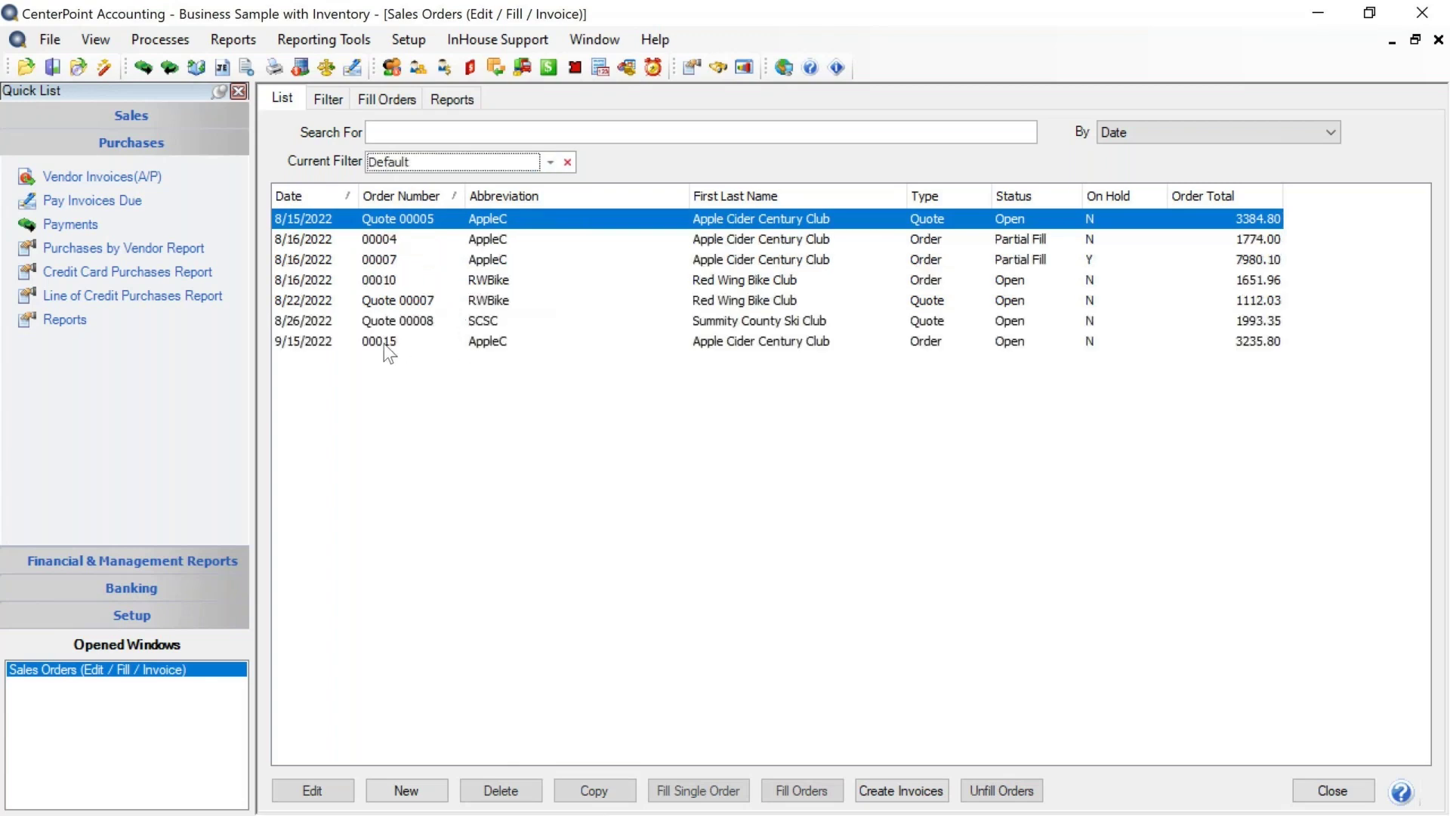
click(742, 348)
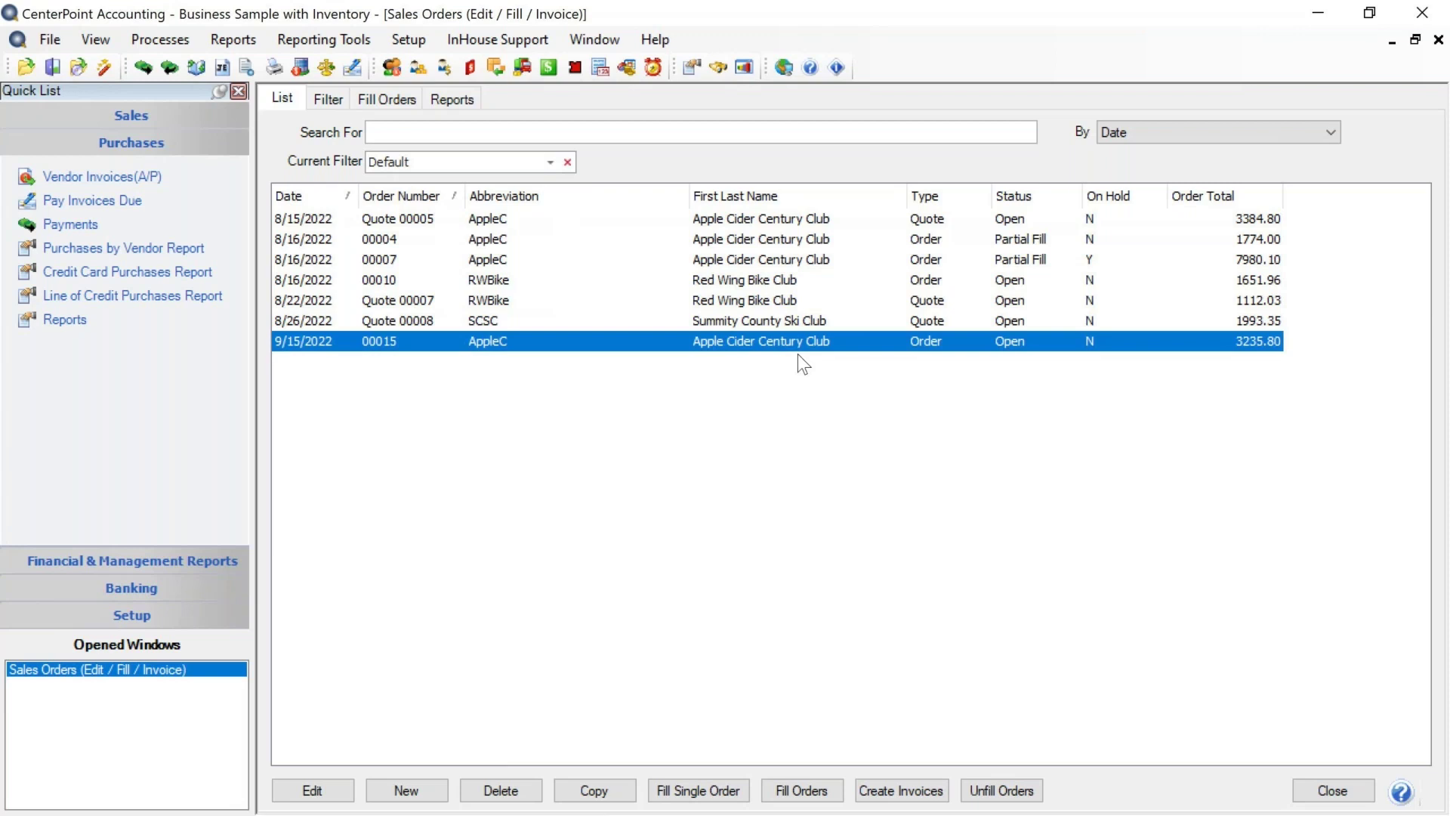
click(795, 221)
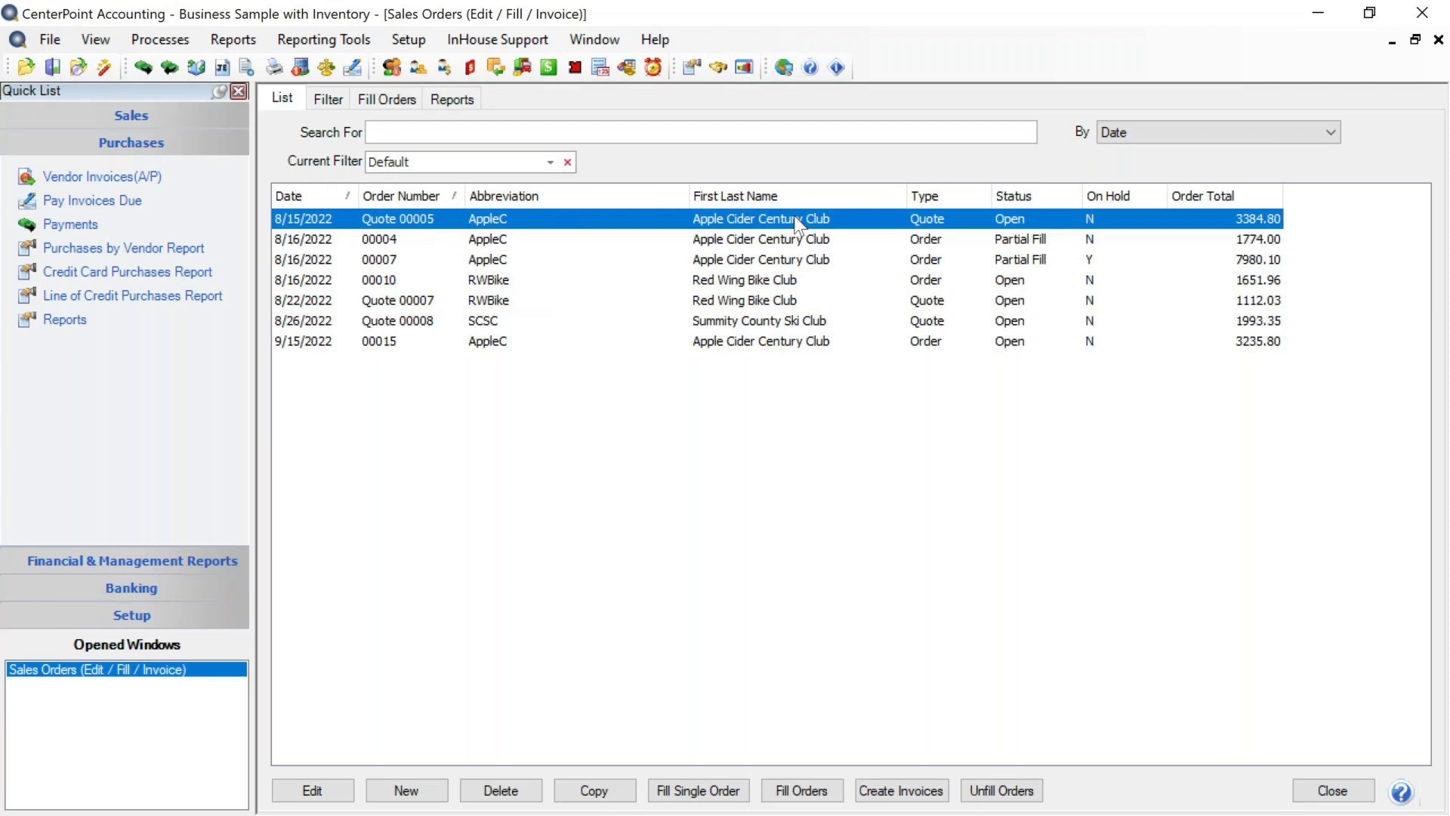
Filter the list by Quotes and open the Summity County Ski Club quote dated 8/26/2022 for editing
click(550, 163)
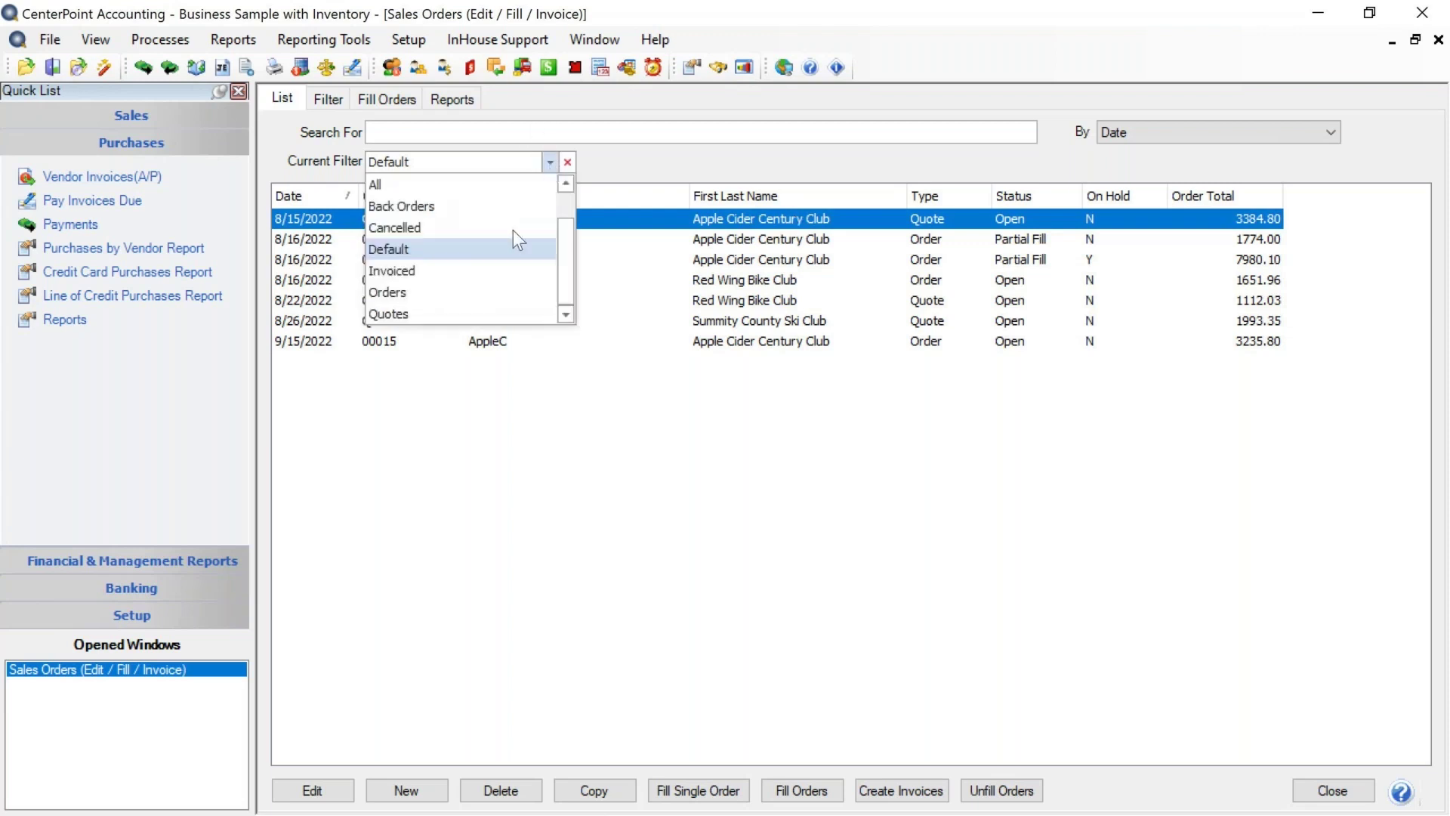
click(465, 312)
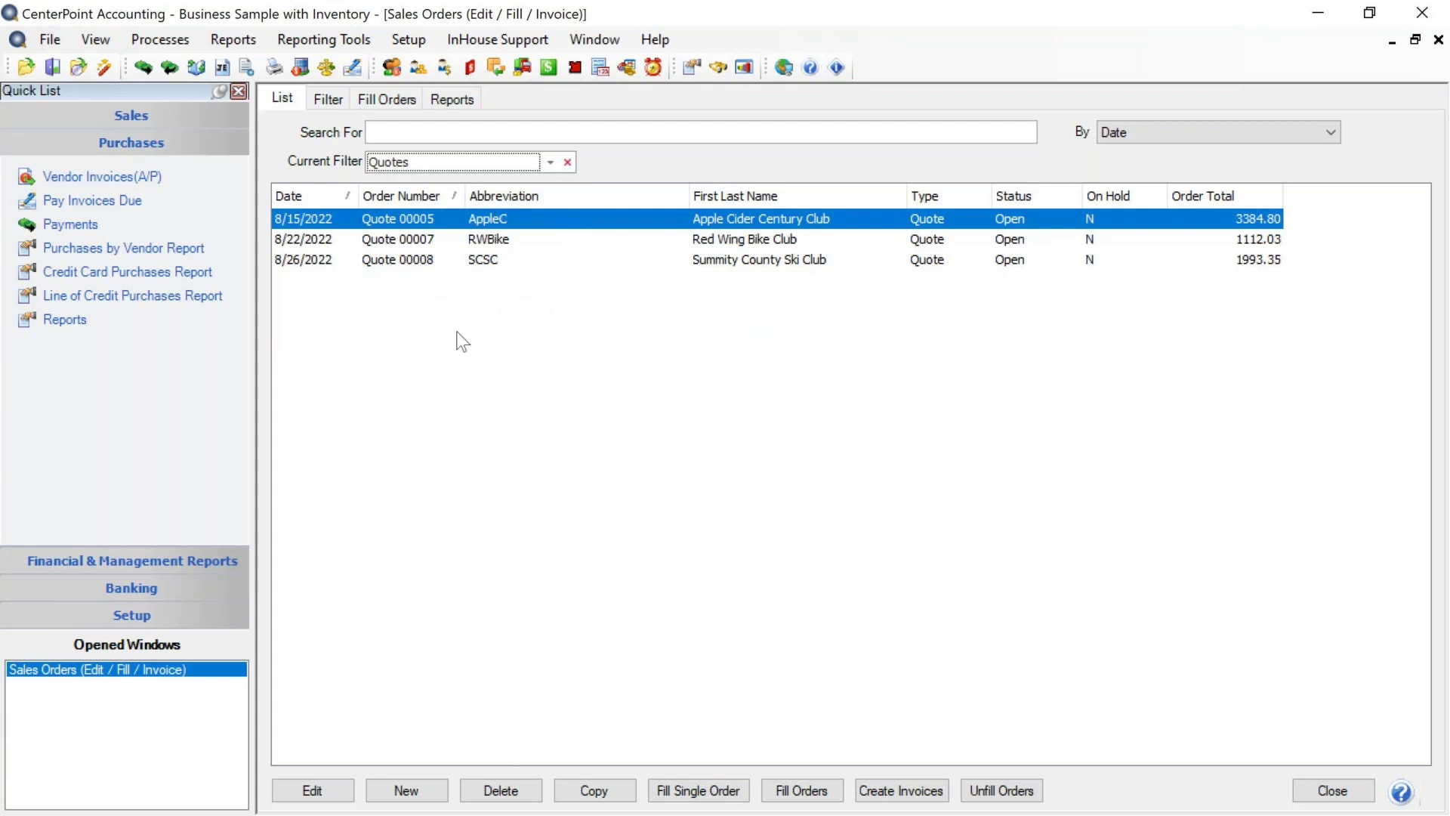
click(431, 262)
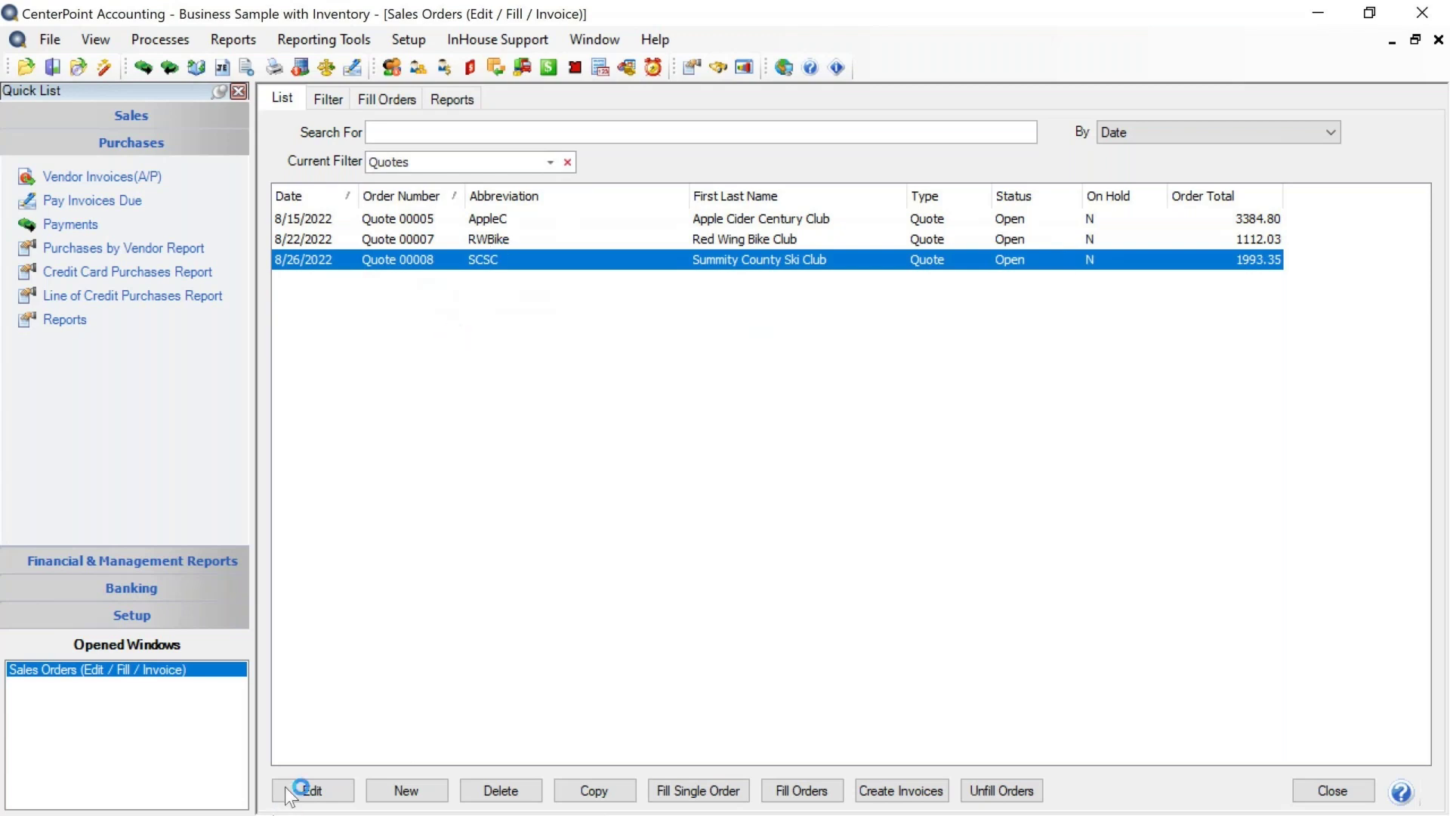
double_click(692, 257)
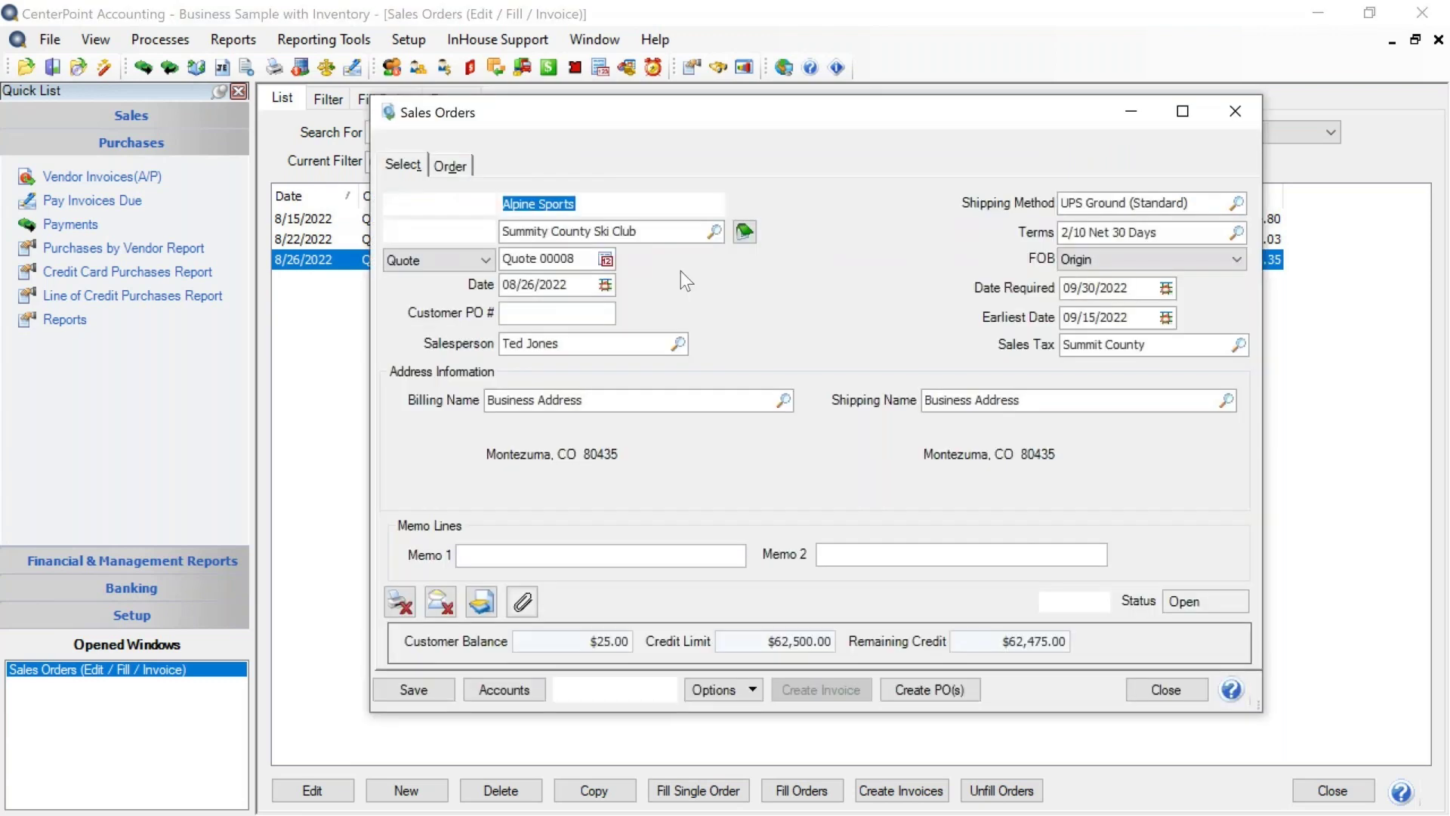
Change the Summity County Ski Club quote's type to Order and number it from the Sales Orders Number sequence
click(487, 261)
click(442, 279)
click(547, 258)
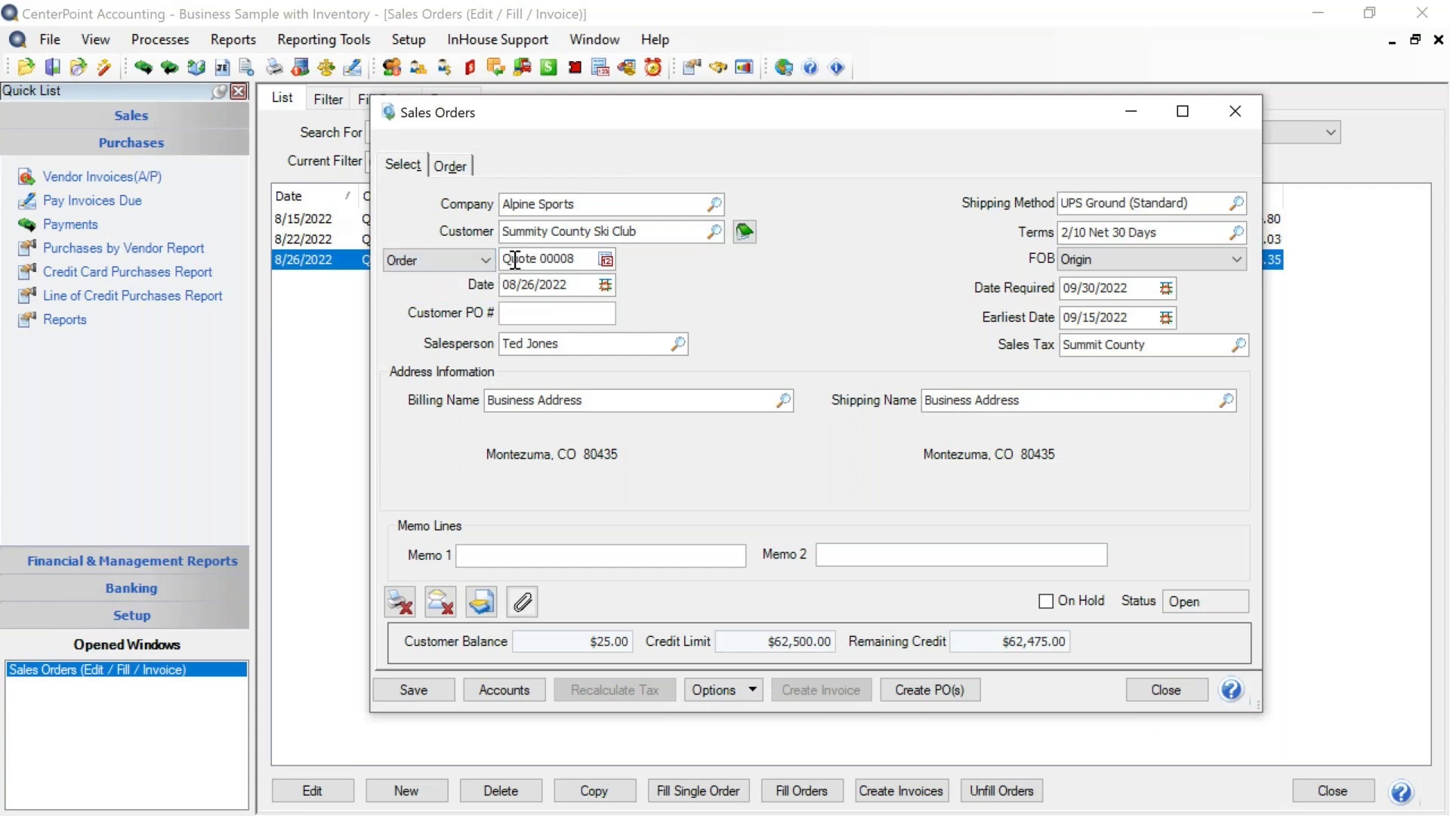
click(606, 260)
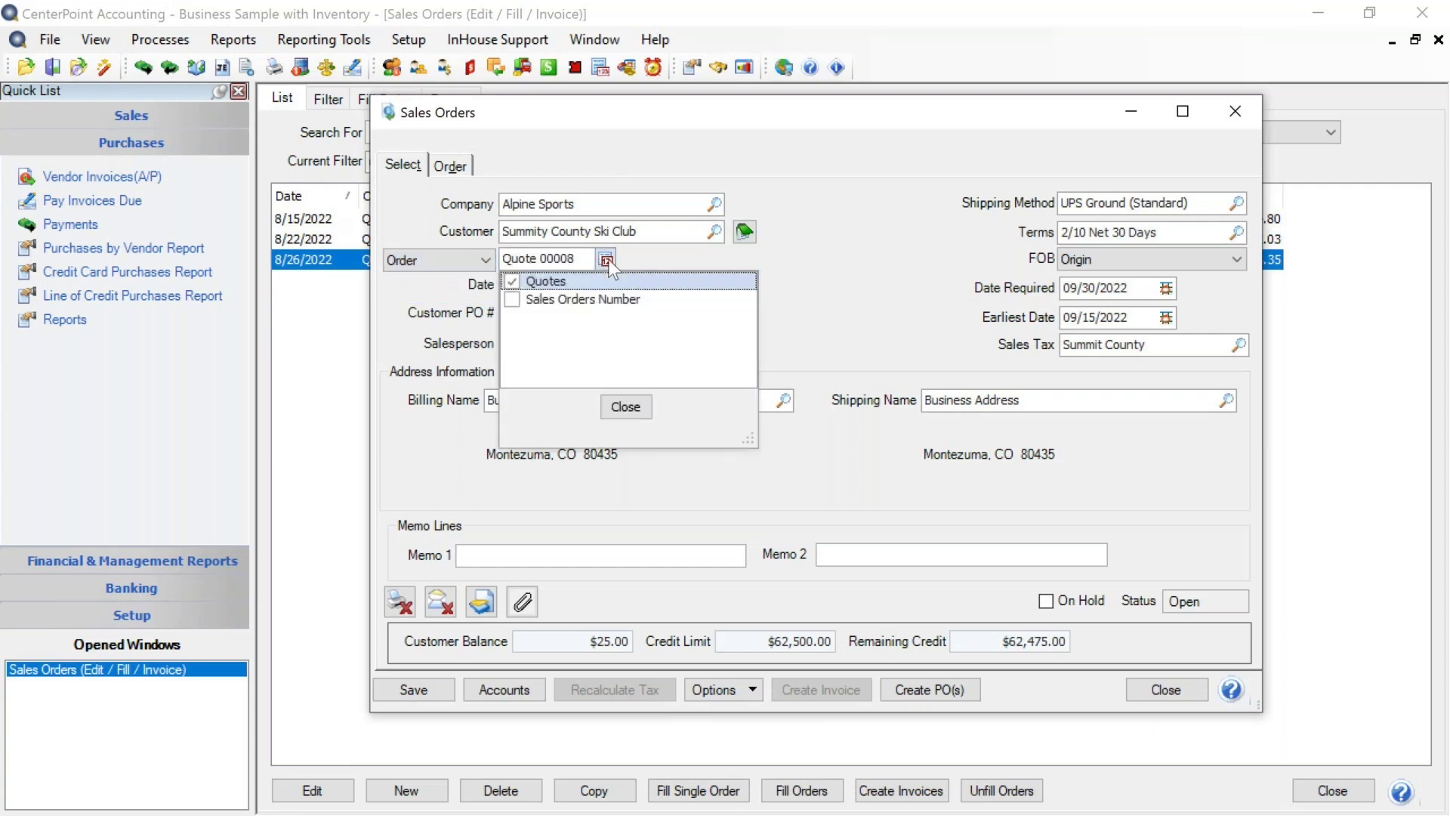
click(513, 299)
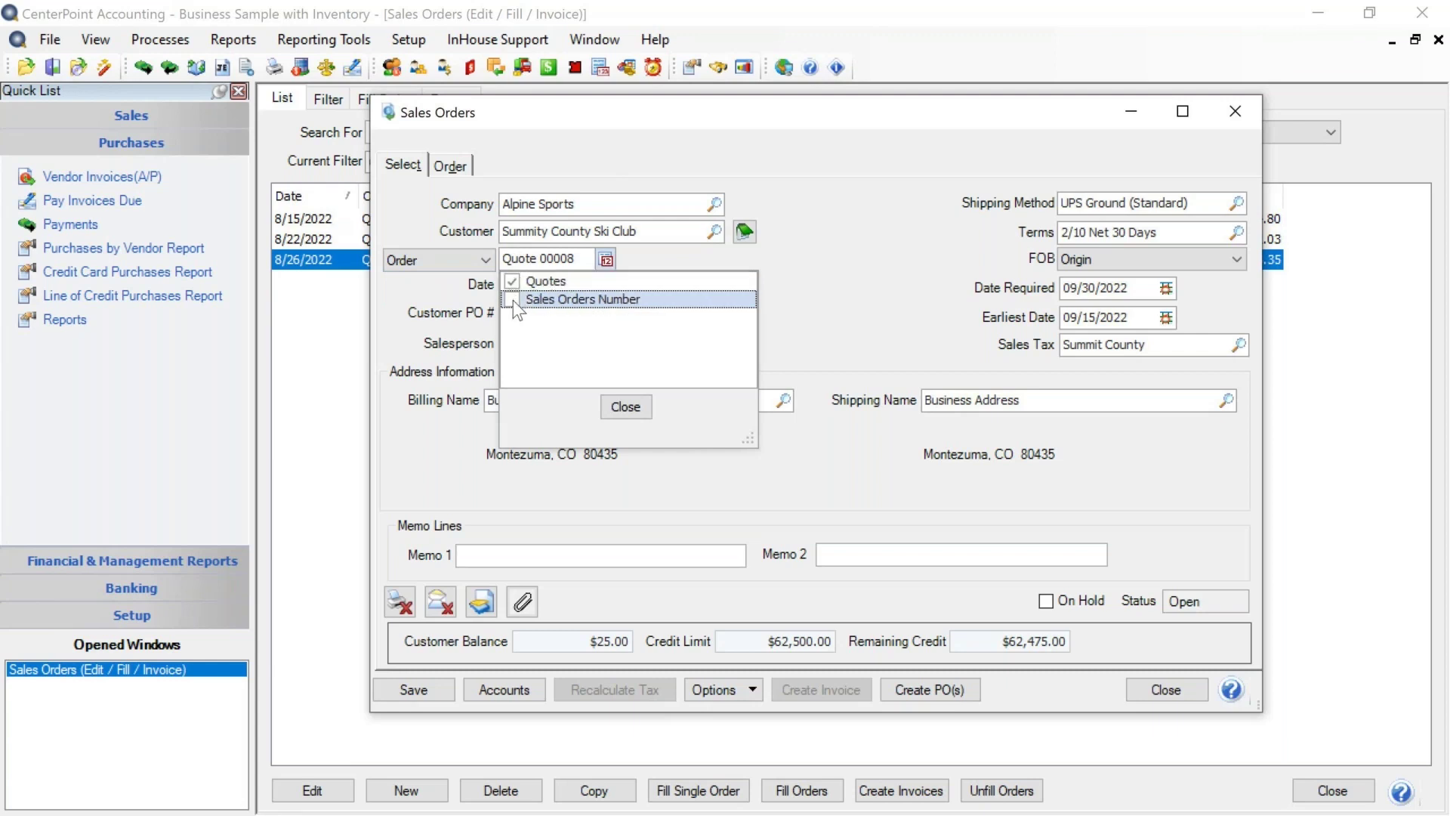
click(630, 411)
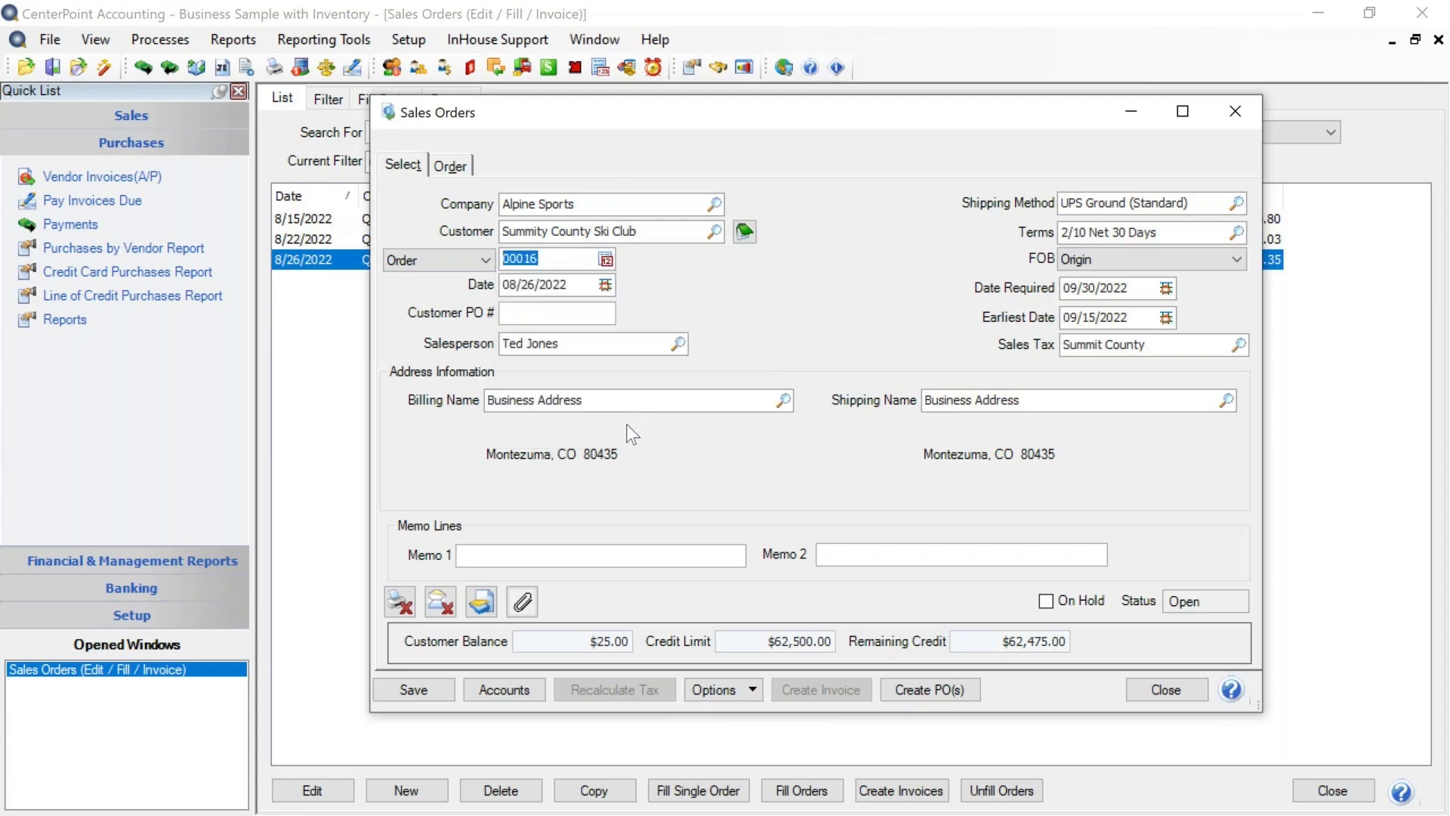
Set the order's date to 09/15/2022
key(Tab)
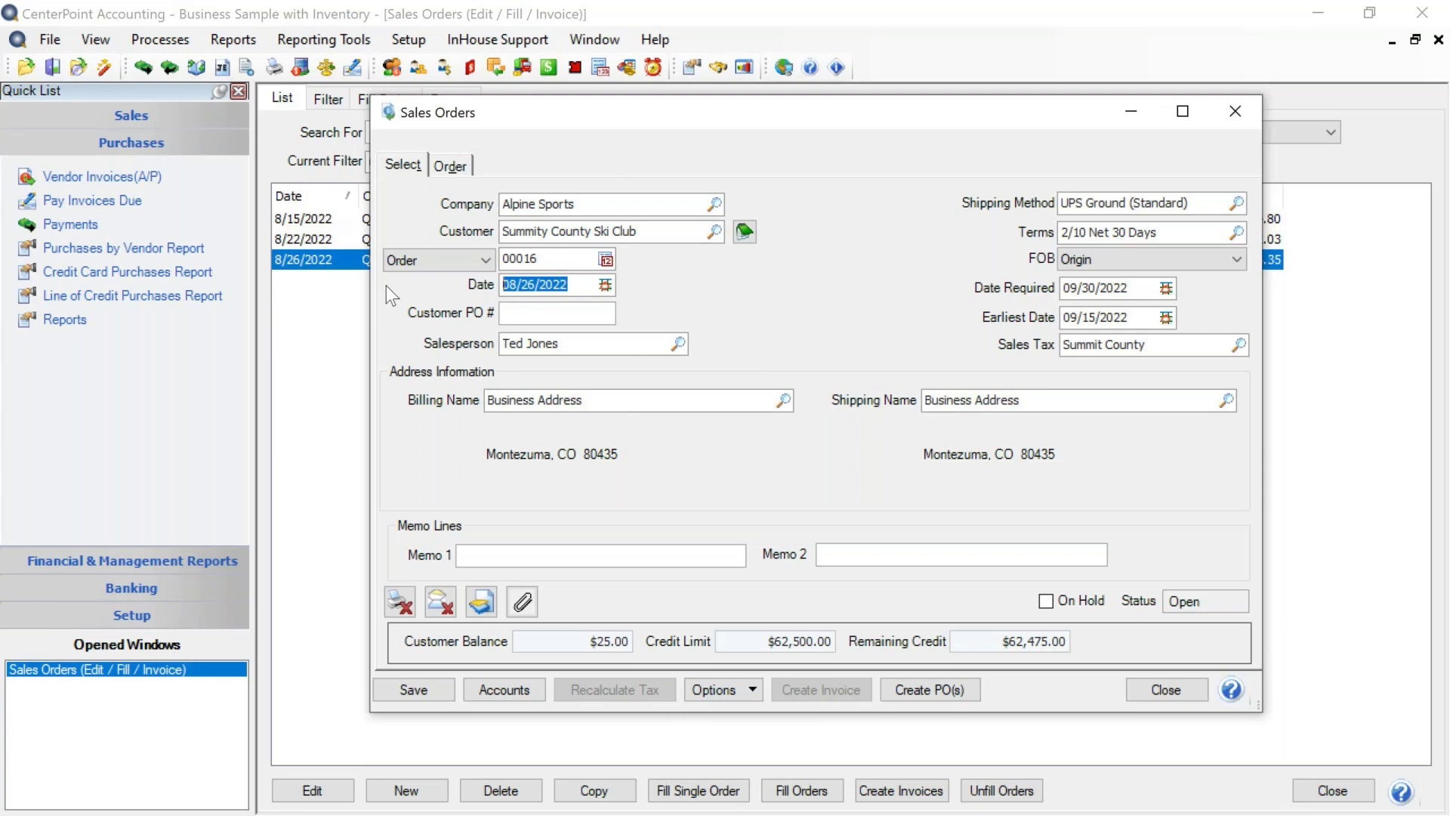
text(0915)
key(Tab)
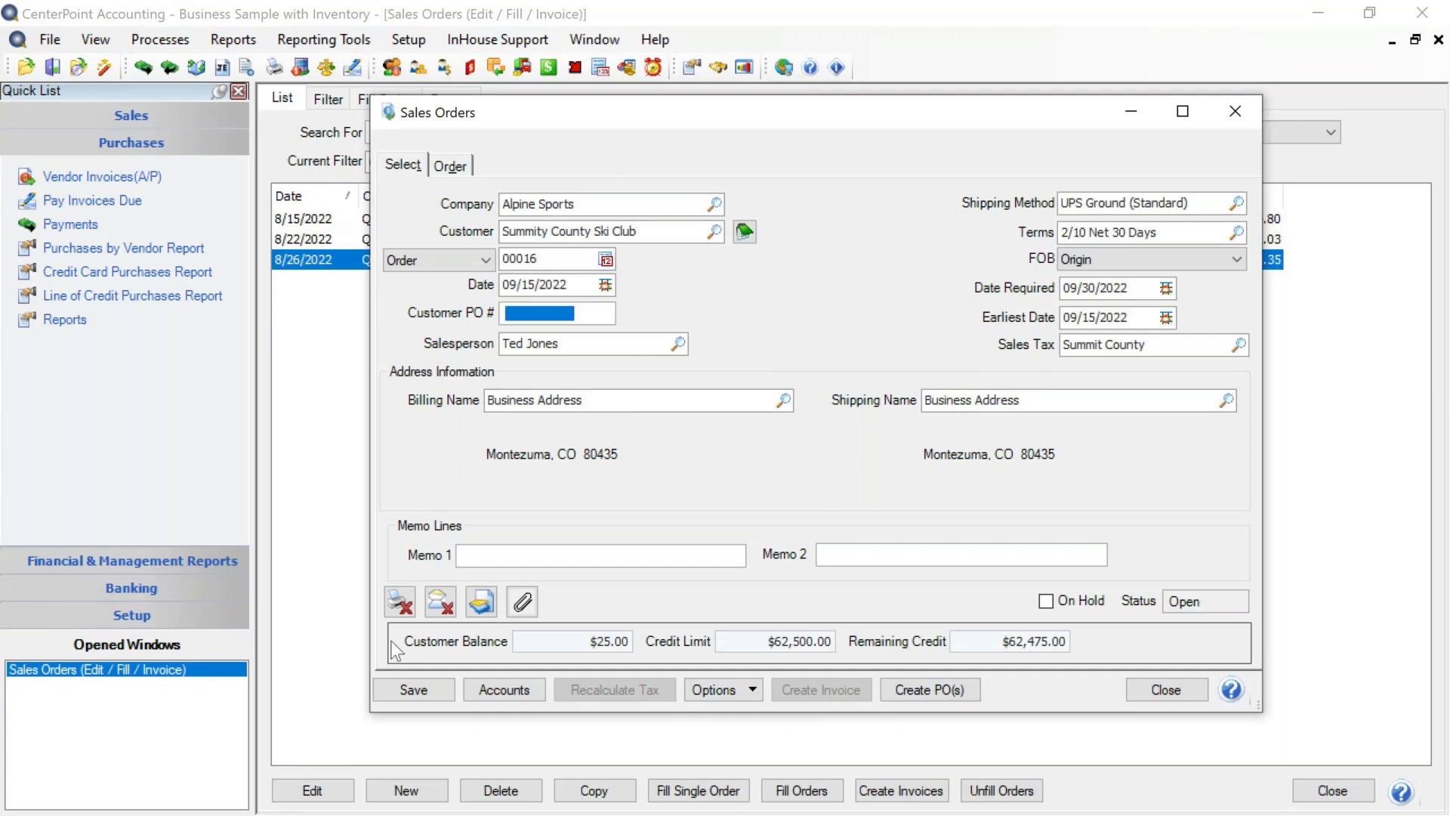
Turn on order printing with the Order - Product with Backorder and Packing Slip forms
click(397, 610)
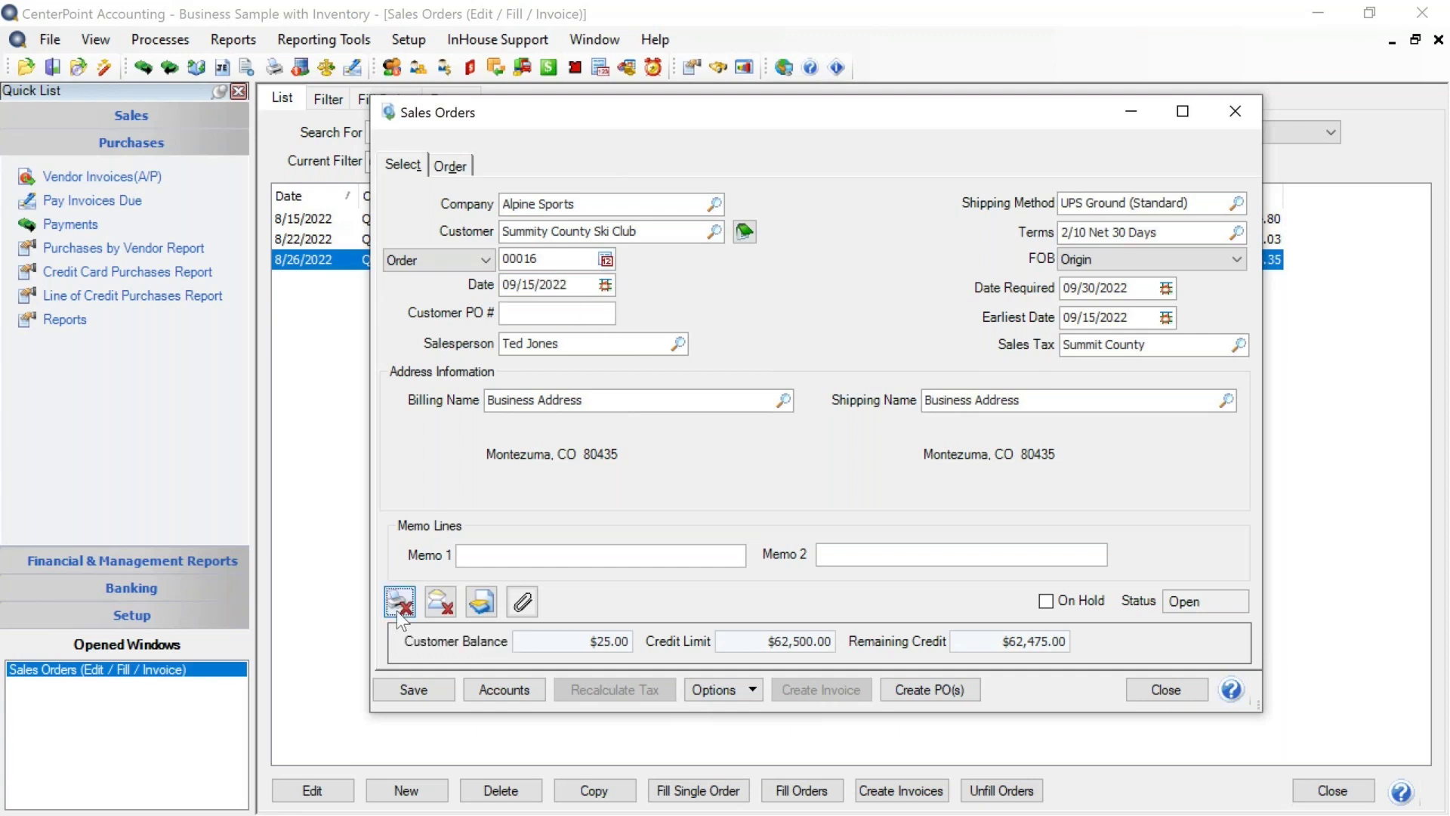
click(563, 280)
click(596, 366)
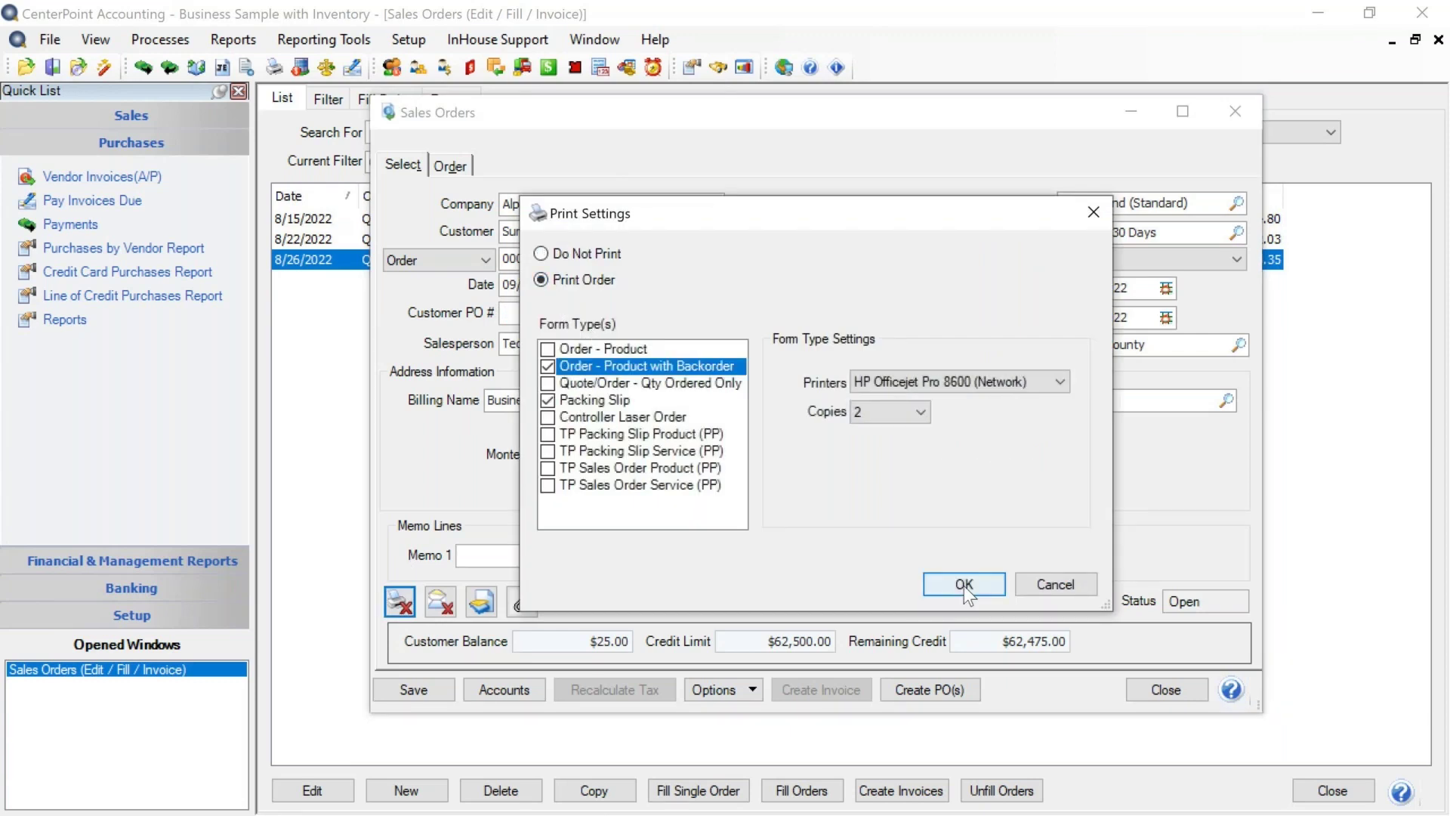
click(963, 586)
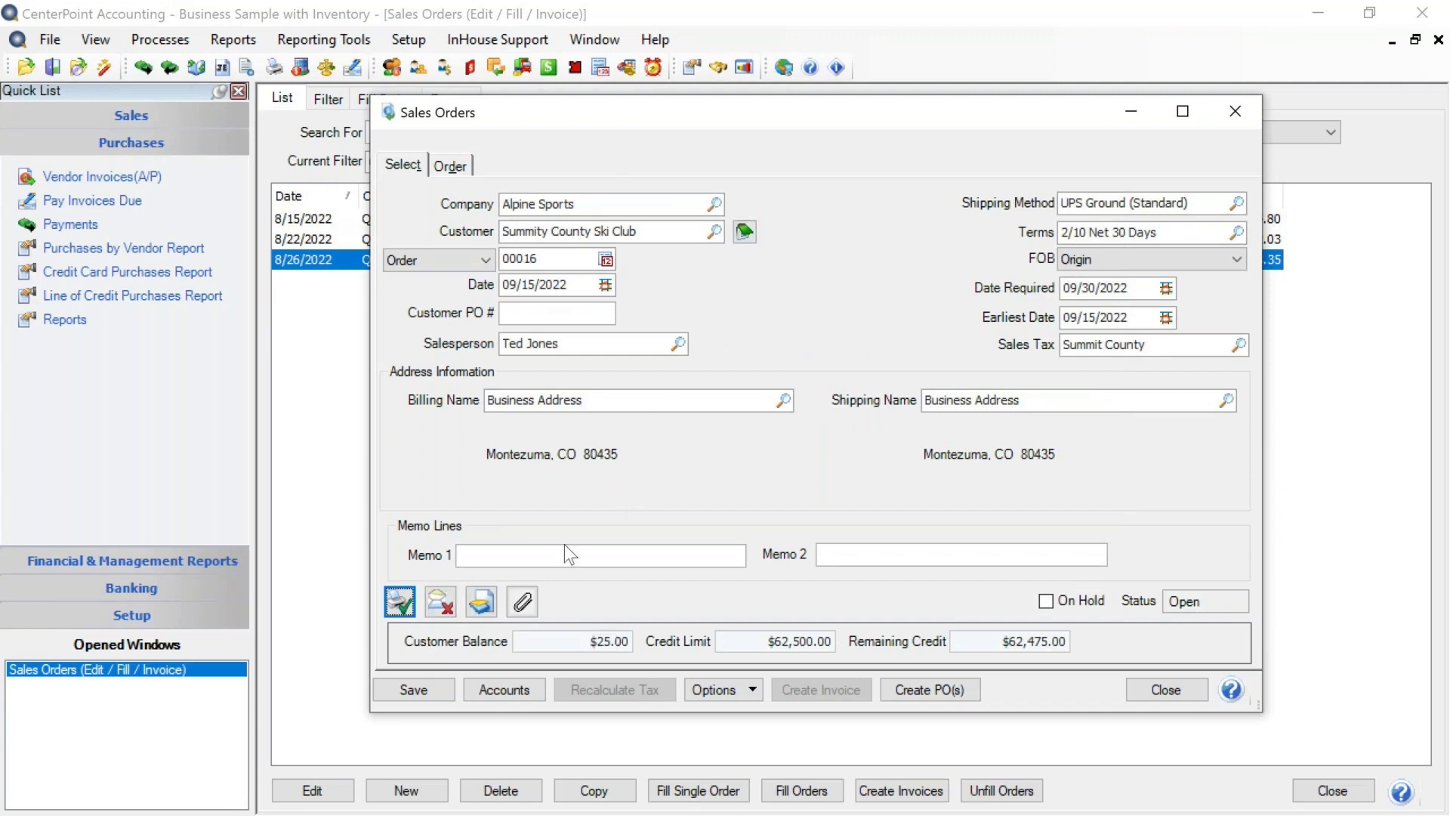
click(439, 600)
click(663, 242)
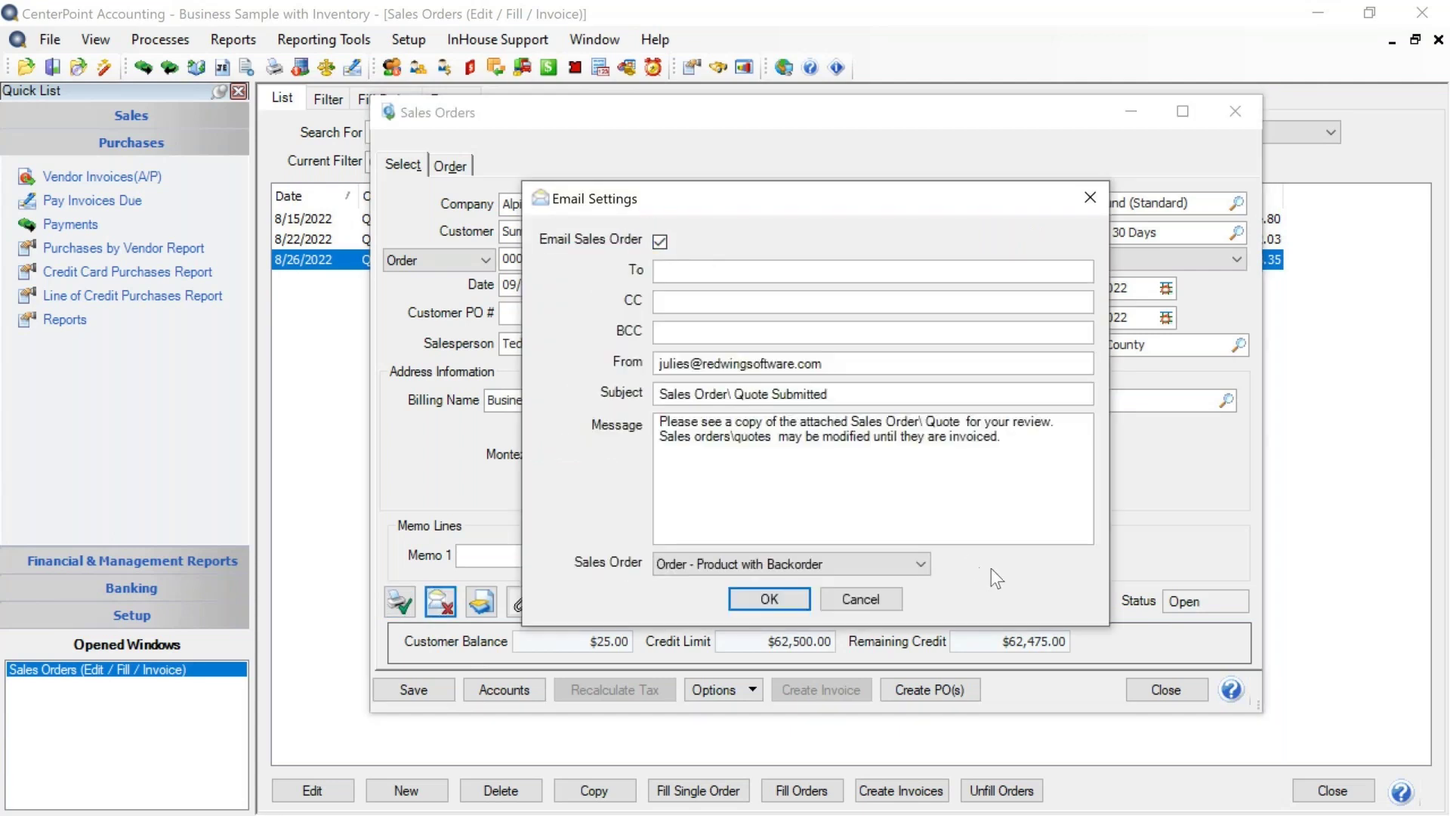
click(863, 598)
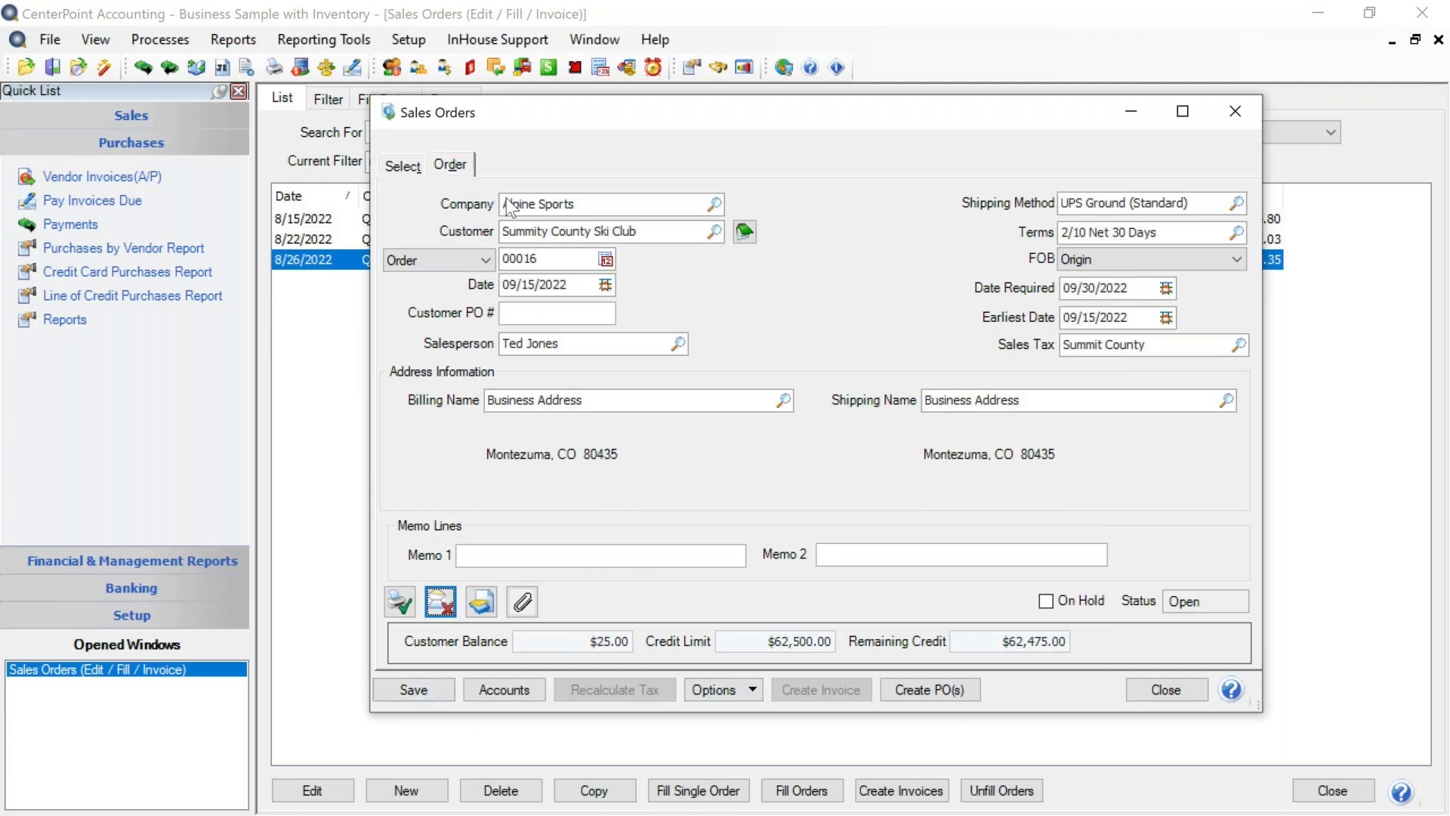
Review the order's line items and save the order without printing the backorder form or the packing slip
click(463, 168)
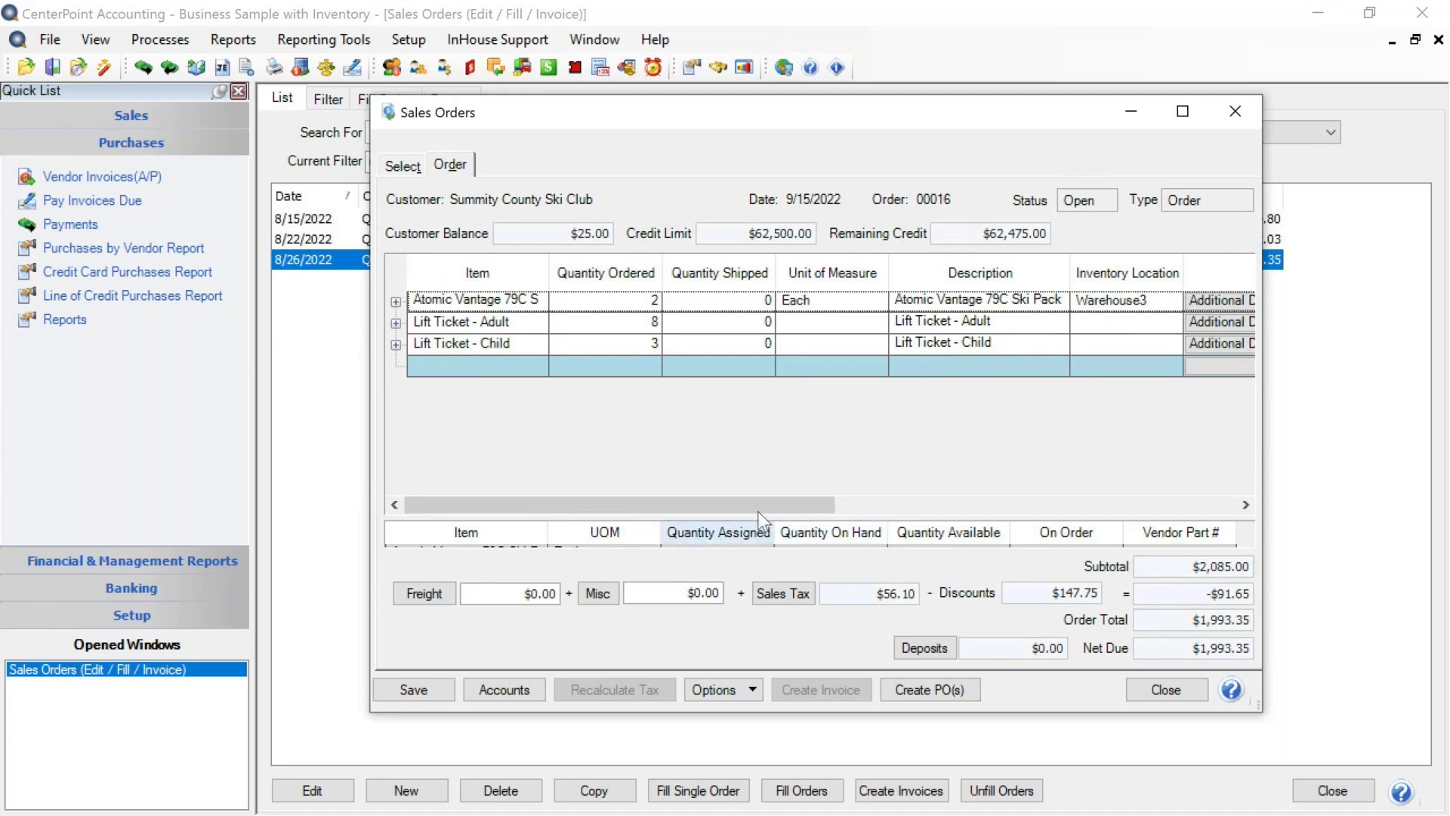
click(434, 692)
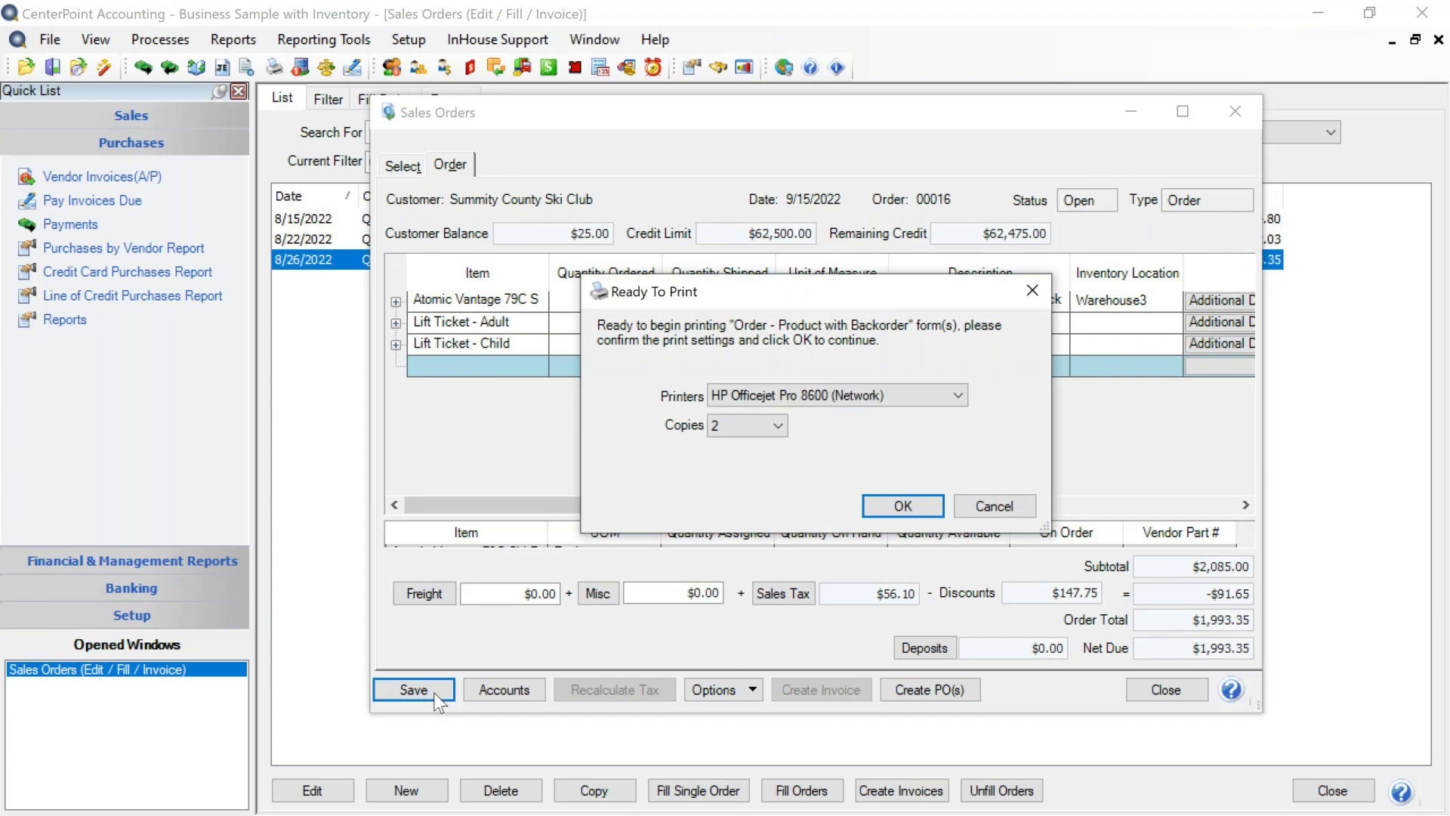
click(989, 517)
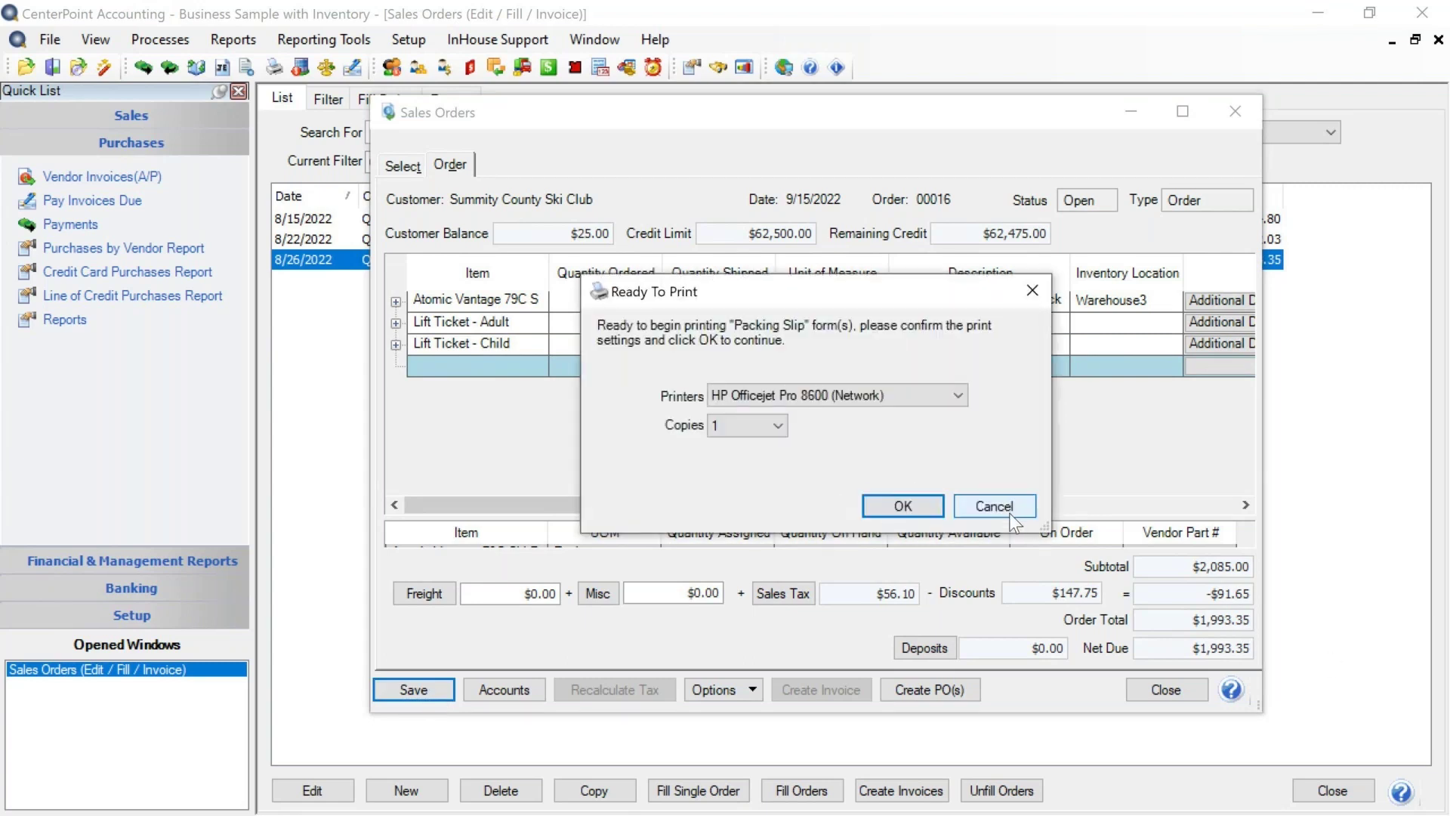
click(1010, 513)
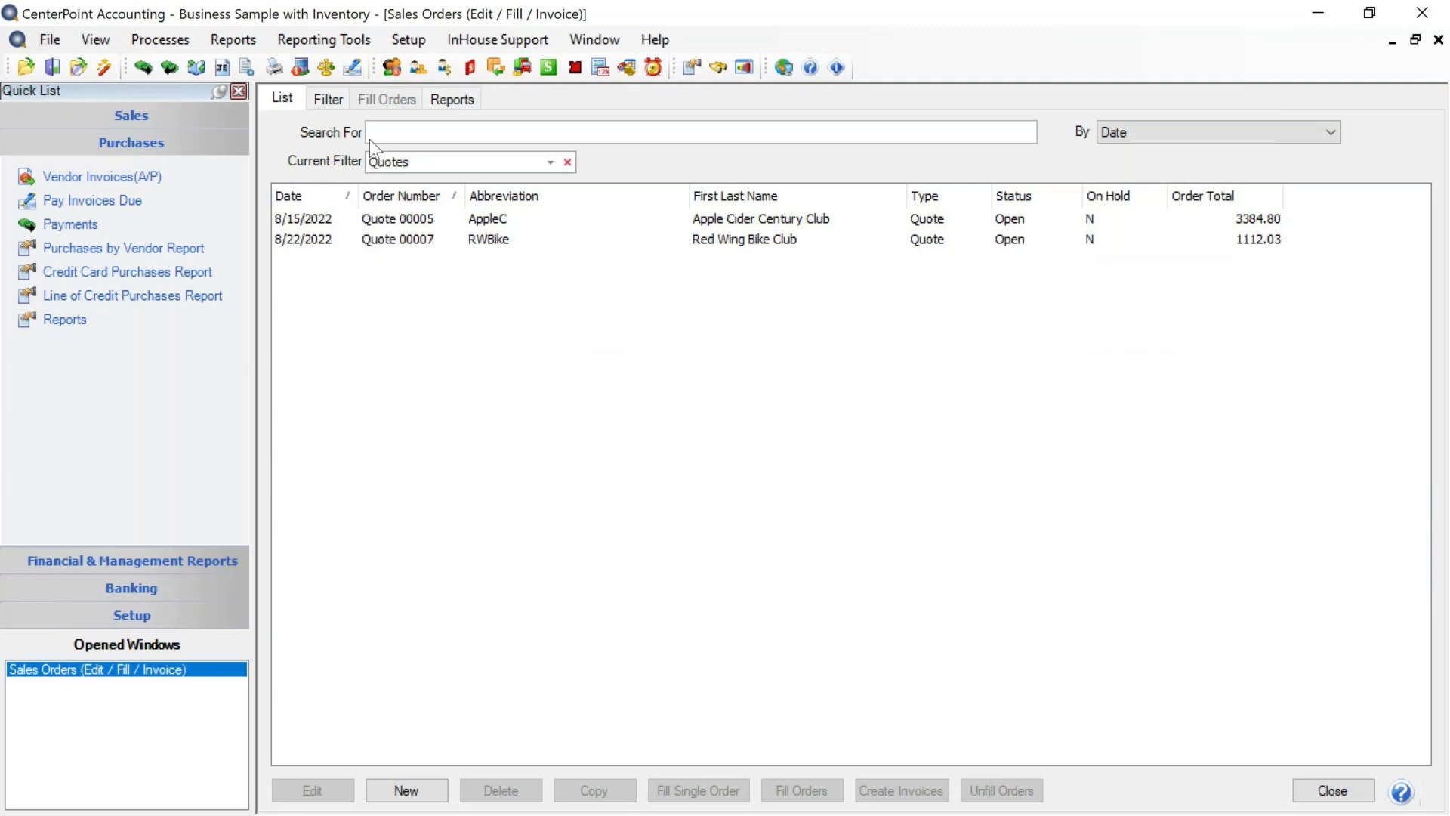
Switch the list to the Default filter and locate the new 9/15/2022 Summity County Ski Club order
click(549, 163)
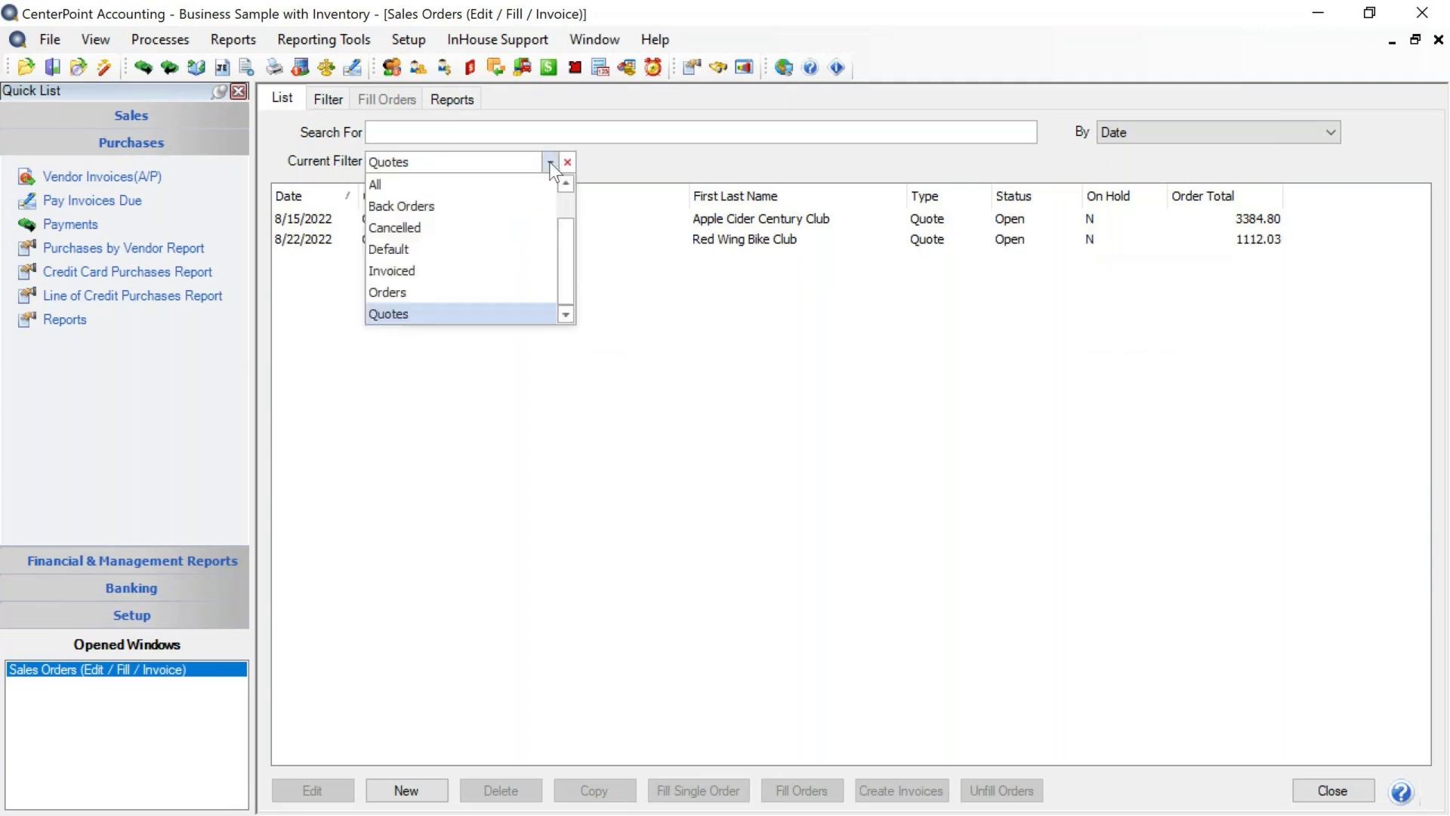
key(Escape)
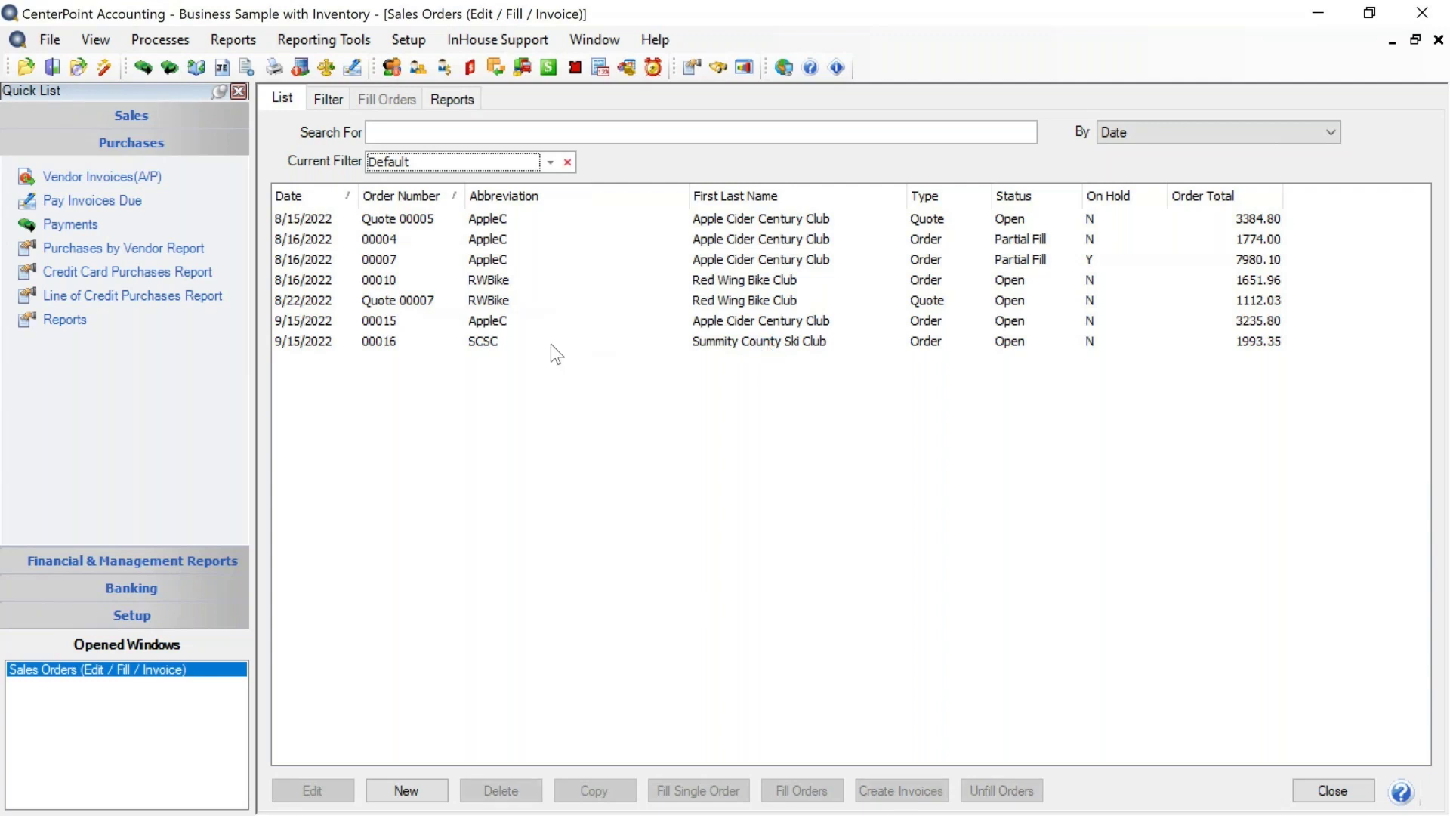
click(488, 345)
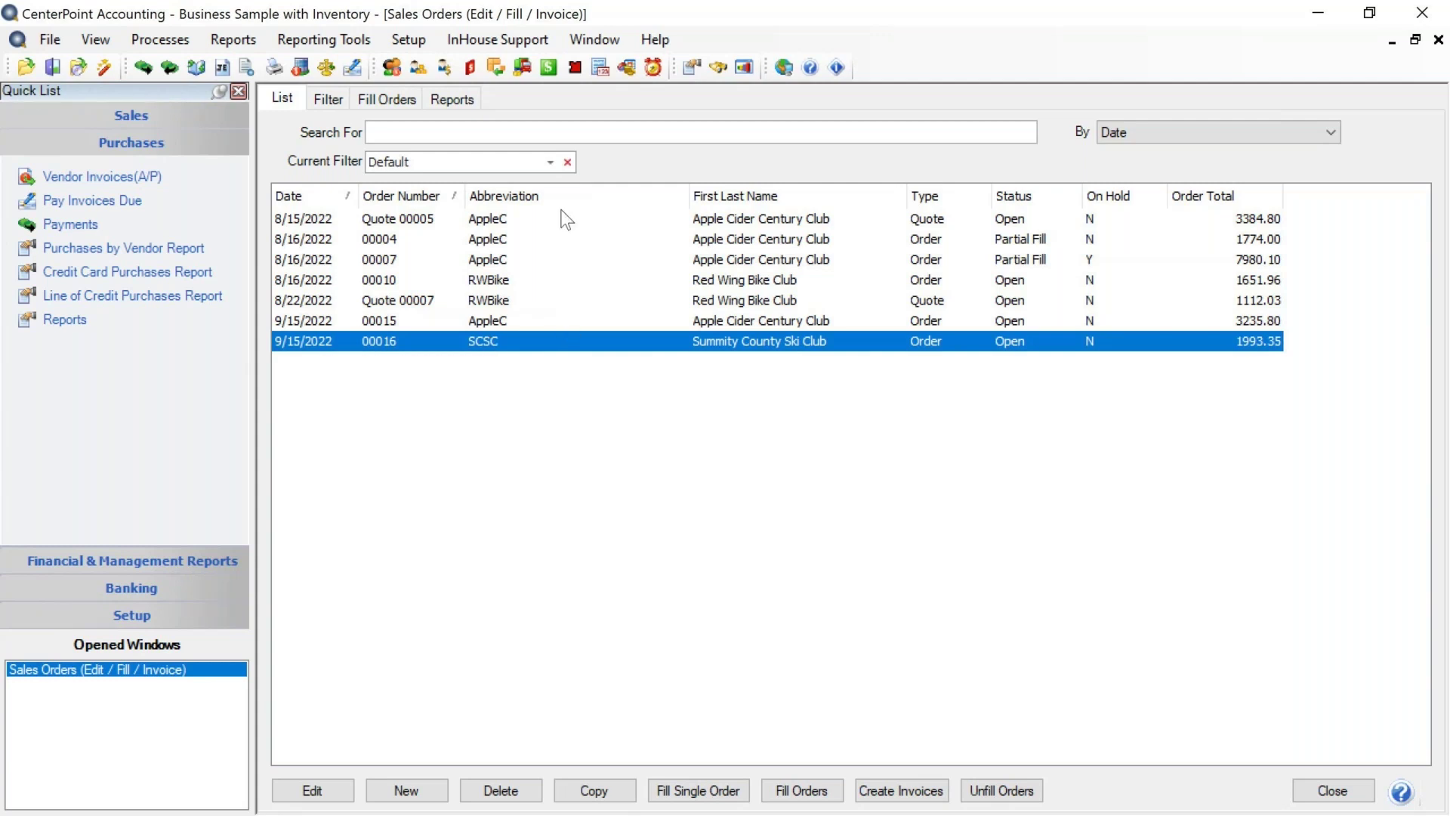
Filter the list by Quotes and delete the Apple Cider Century Club and Red Wing Bike Club quotes
click(549, 163)
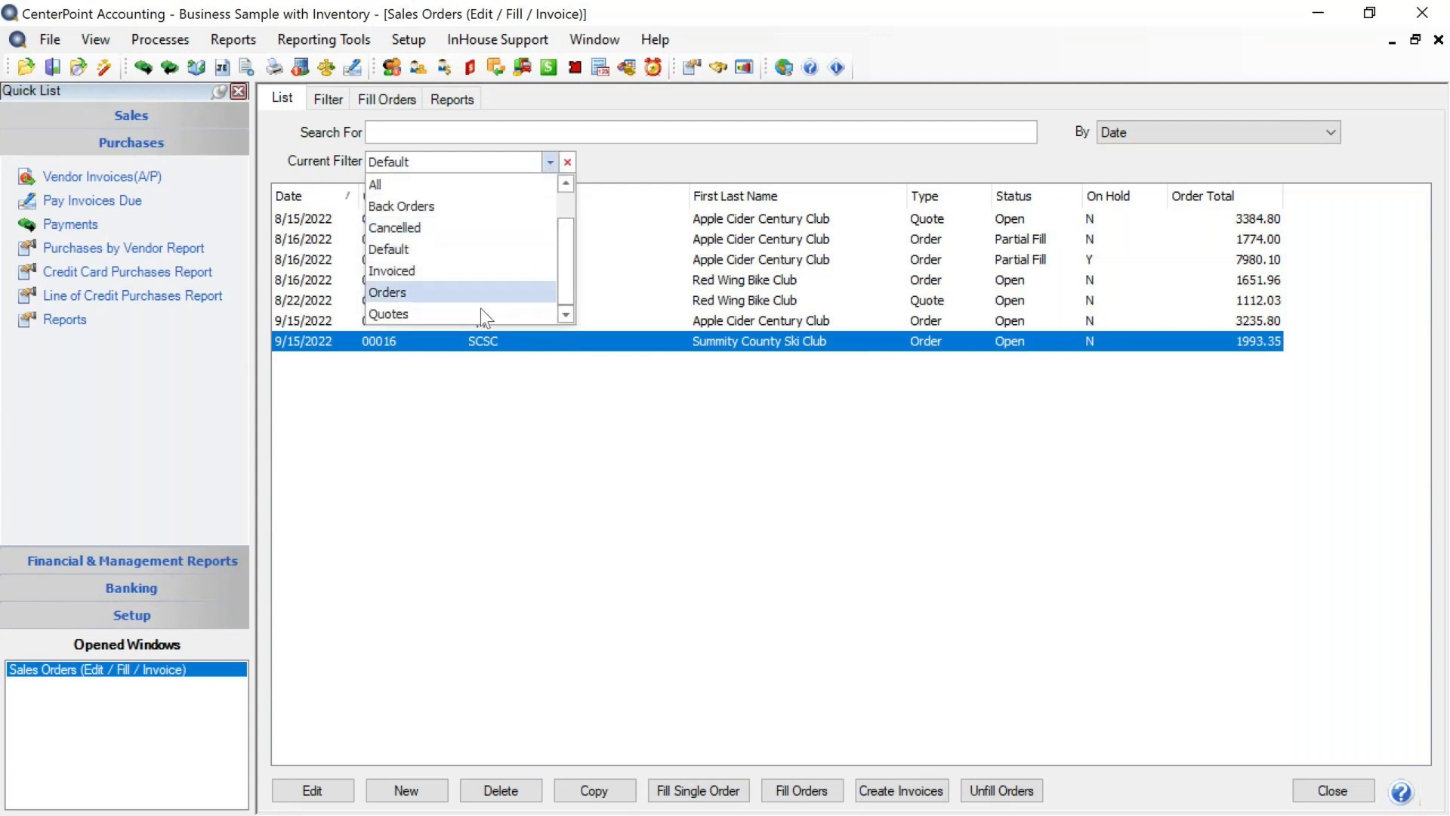
click(433, 306)
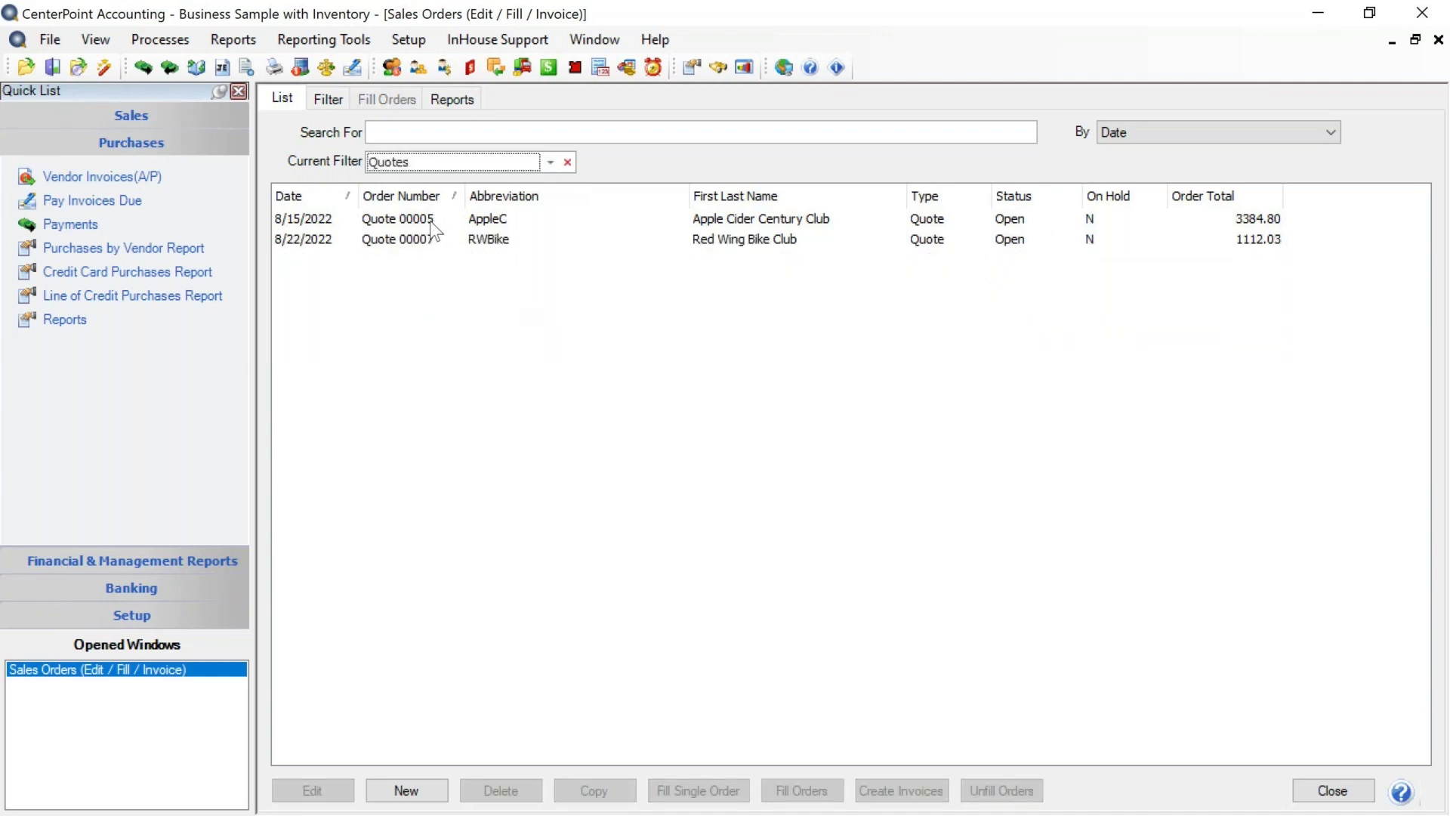
click(431, 221)
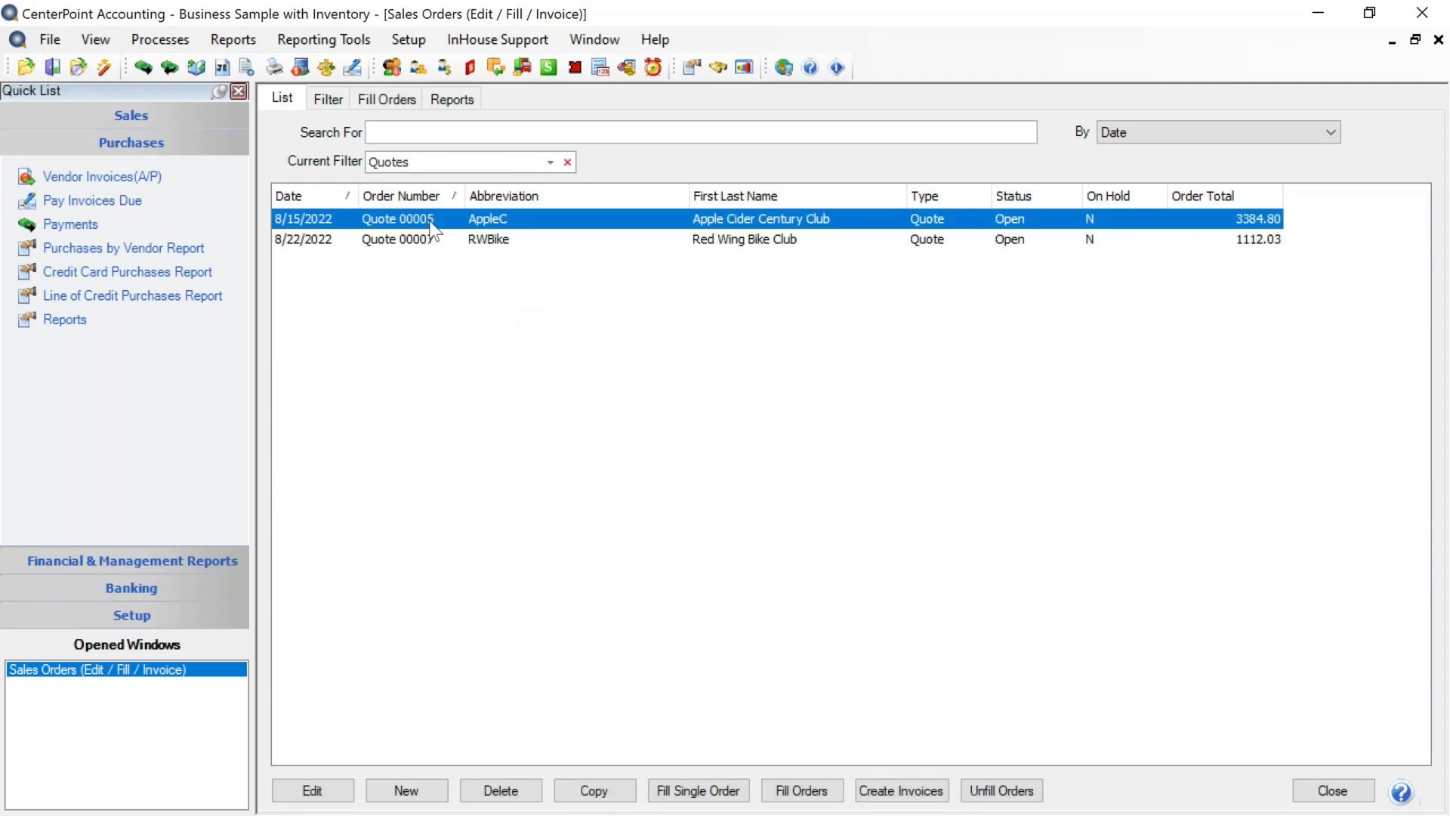
ctrl+click(419, 242)
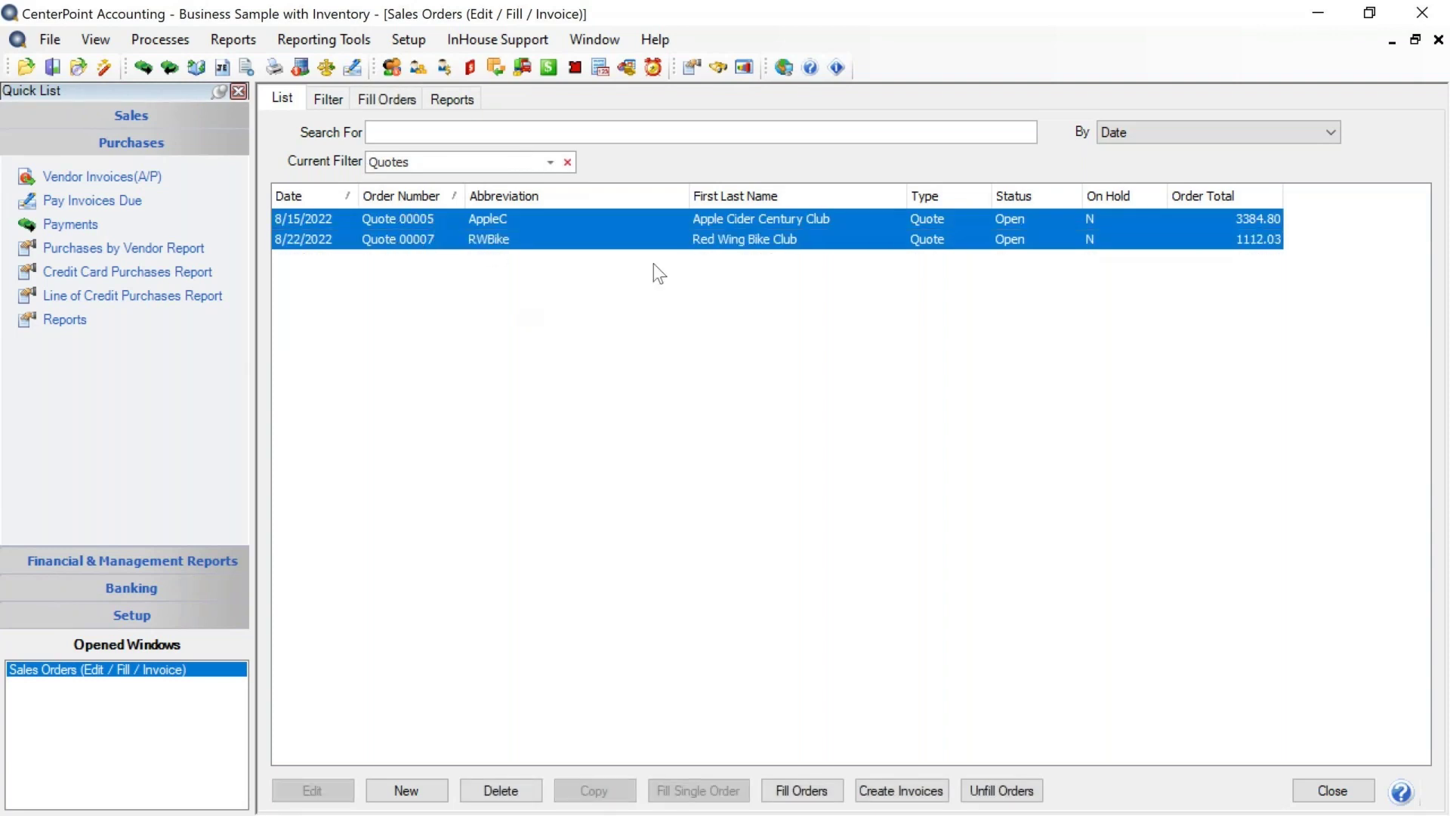
click(499, 791)
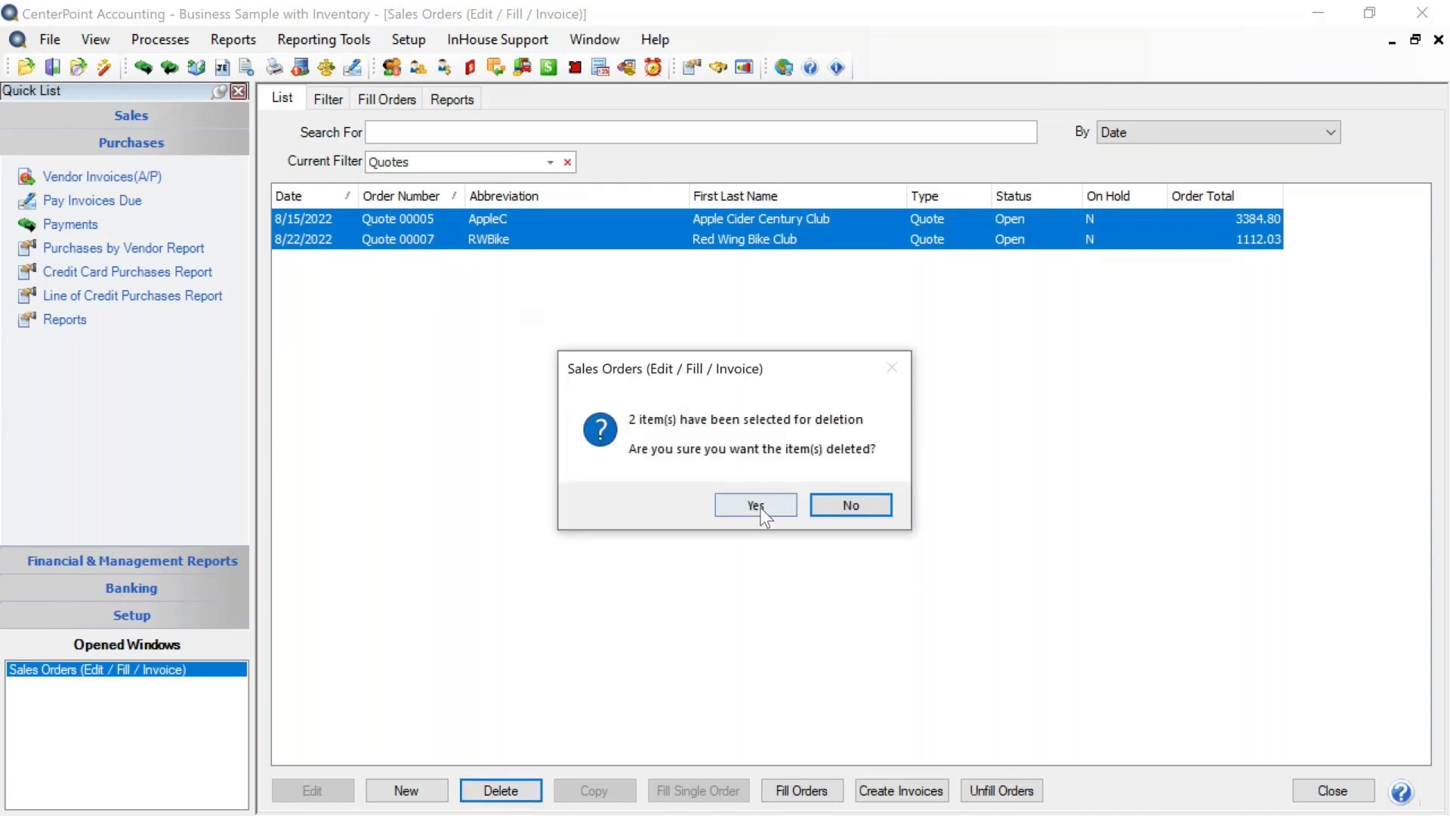
click(756, 506)
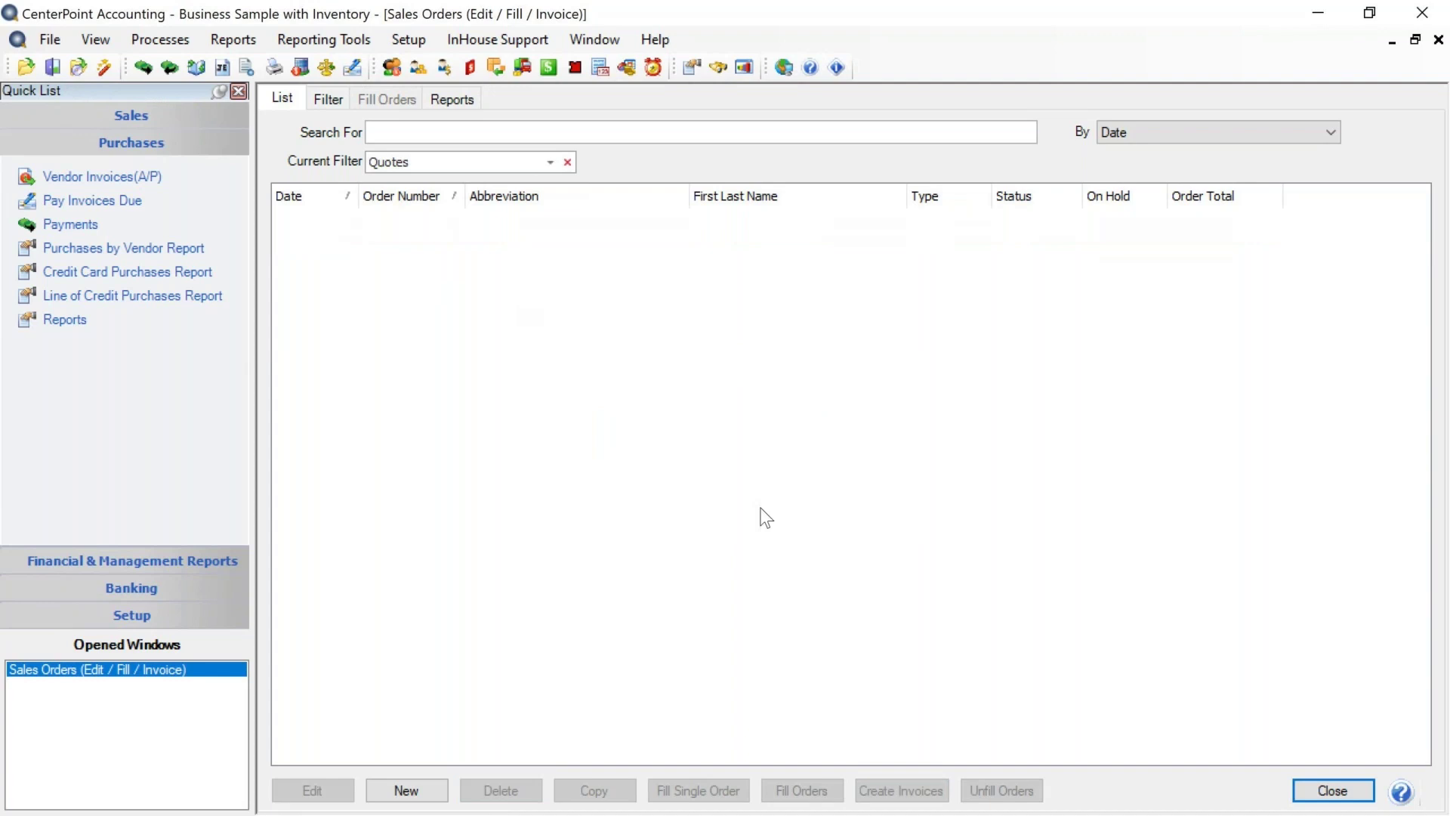